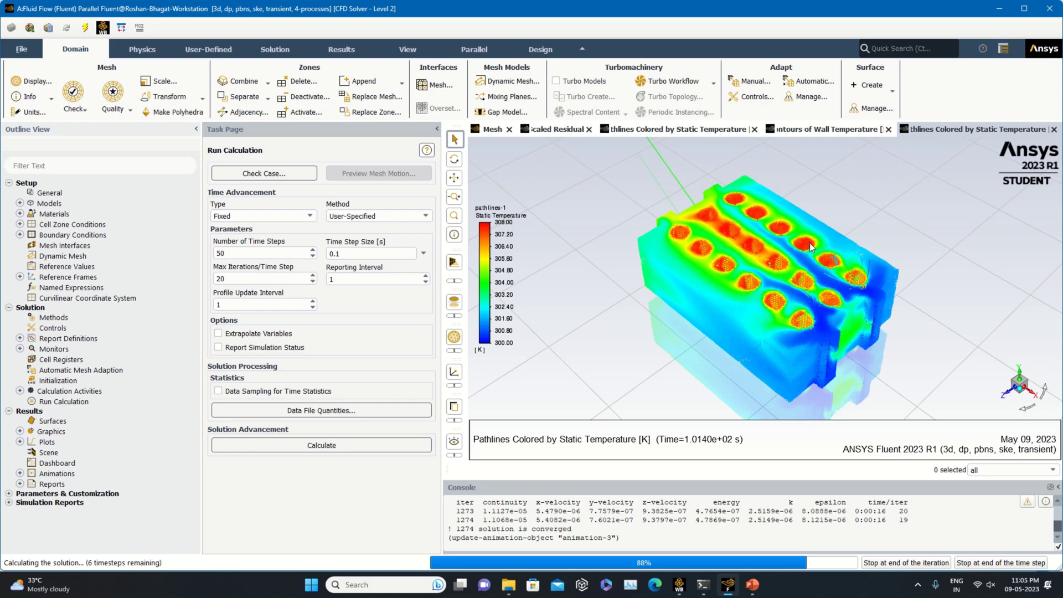
- After checking the wall temperature and pathlines views, edit the Workbench Geometry cell in DesignModeler
{"action": "left_click", "coordinate": [832, 131]}
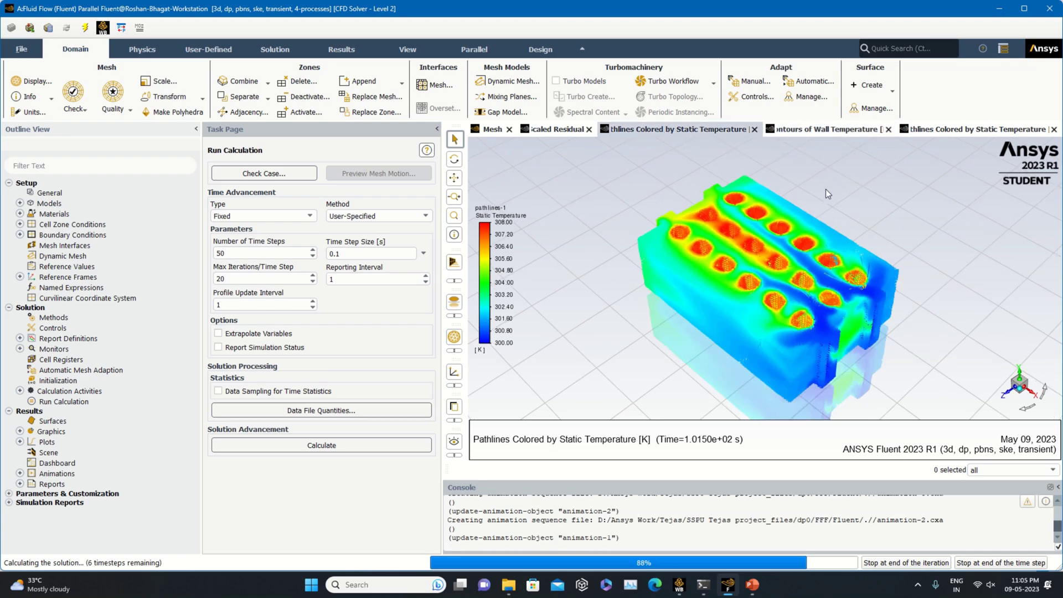
{"action": "left_click", "coordinate": [933, 132]}
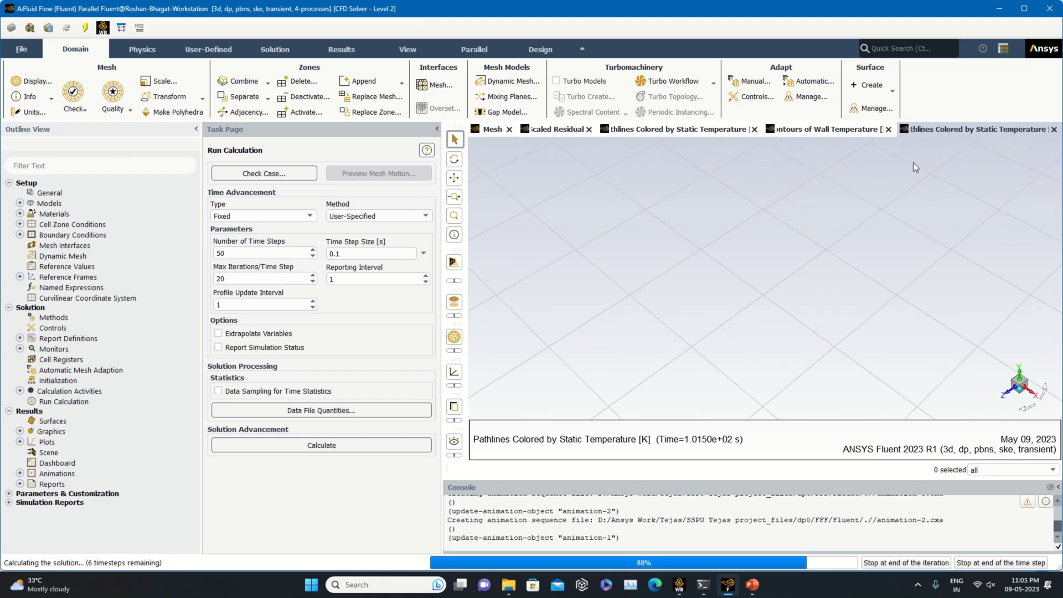
{"action": "left_click", "coordinate": [680, 584]}
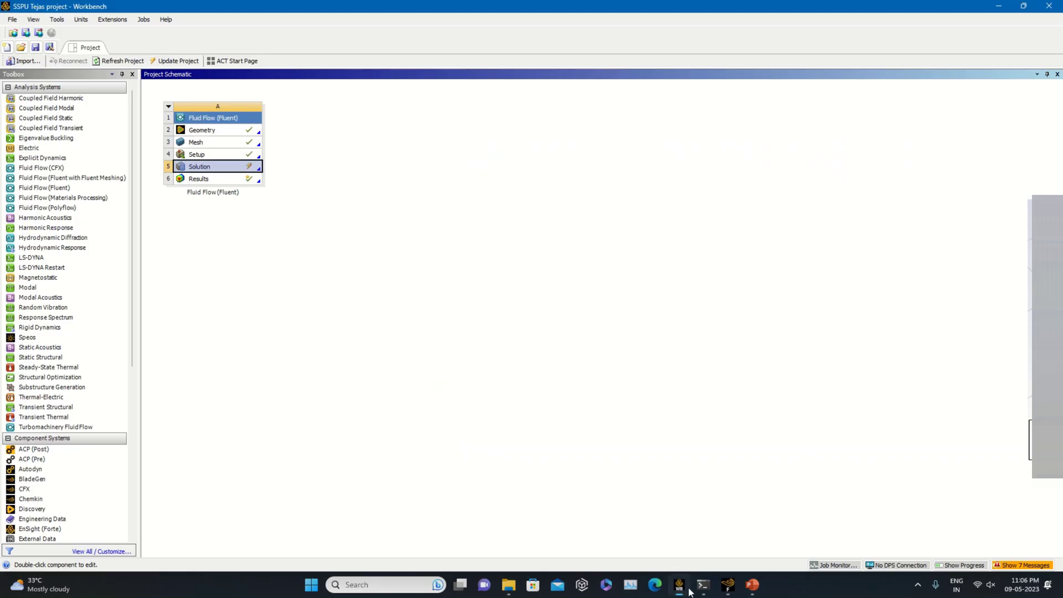
{"action": "left_click", "coordinate": [249, 131]}
{"action": "right_click", "coordinate": [250, 135]}
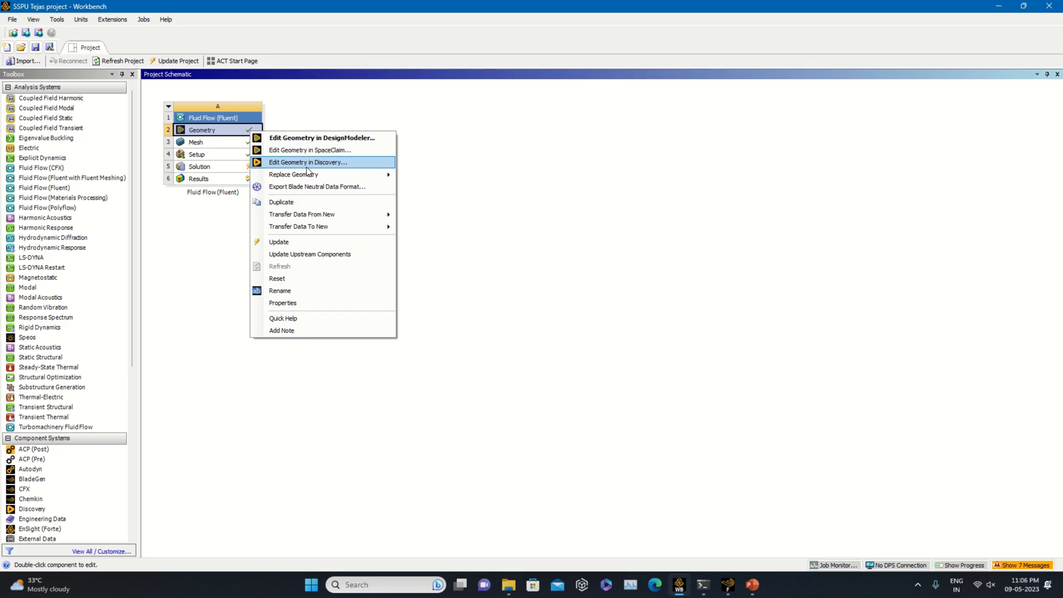
{"action": "left_click", "coordinate": [318, 139]}
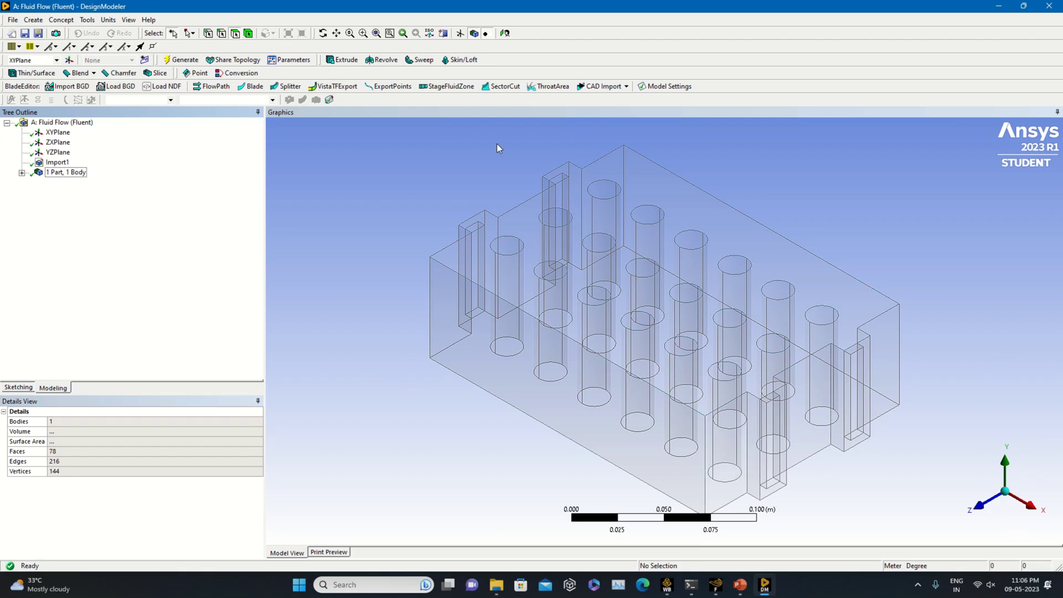
- Orbit the battery pack model to view it from the front and along the cells
{"action": "left_click", "coordinate": [323, 33]}
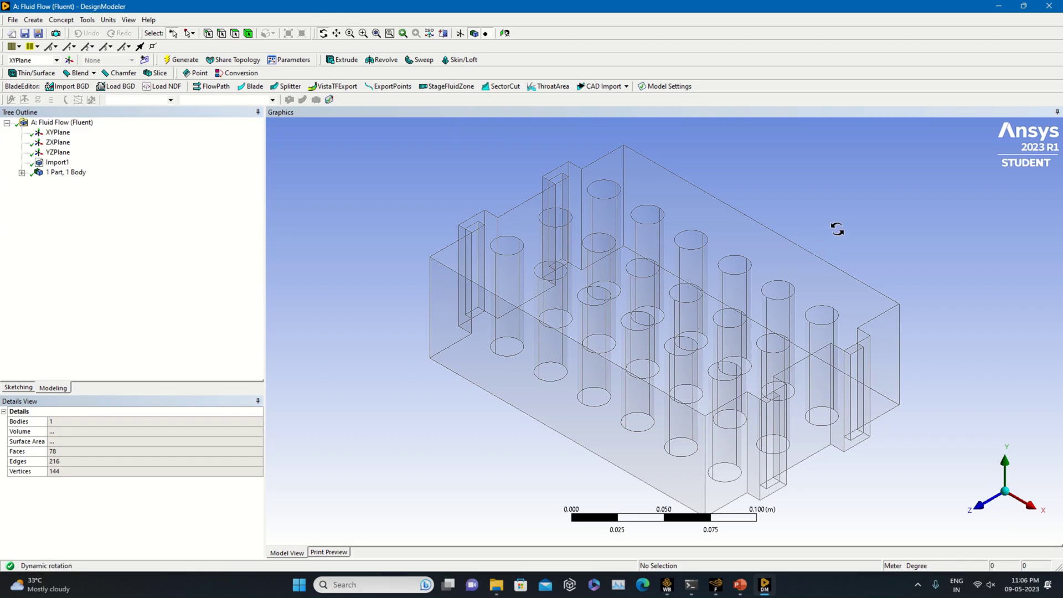
{"action": "left_click_drag", "start_coordinate": [845, 215], "coordinate": [819, 267]}
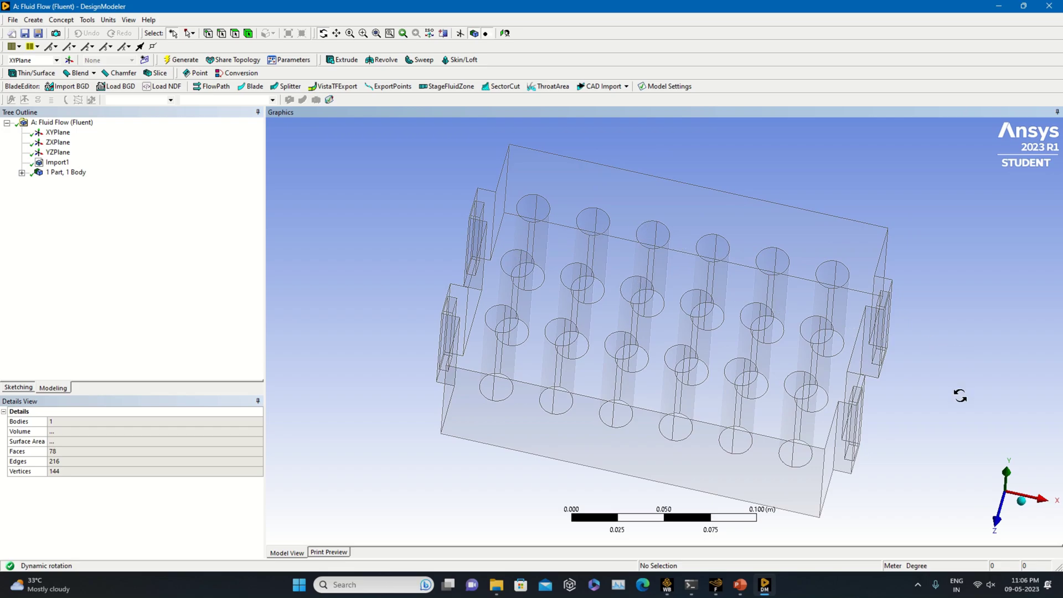
{"action": "left_click_drag", "start_coordinate": [960, 395], "coordinate": [915, 371]}
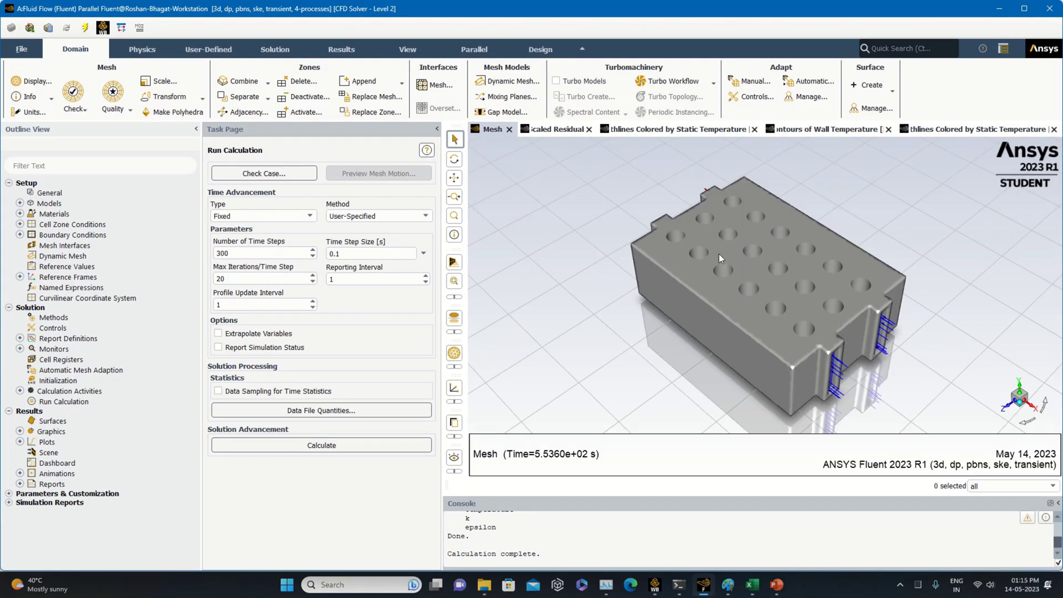
- Scroll back through the Fluent console to review the finished transient run messages
{"action": "scroll", "coordinate": [521, 539], "scroll_direction": "up", "scroll_amount": 3}
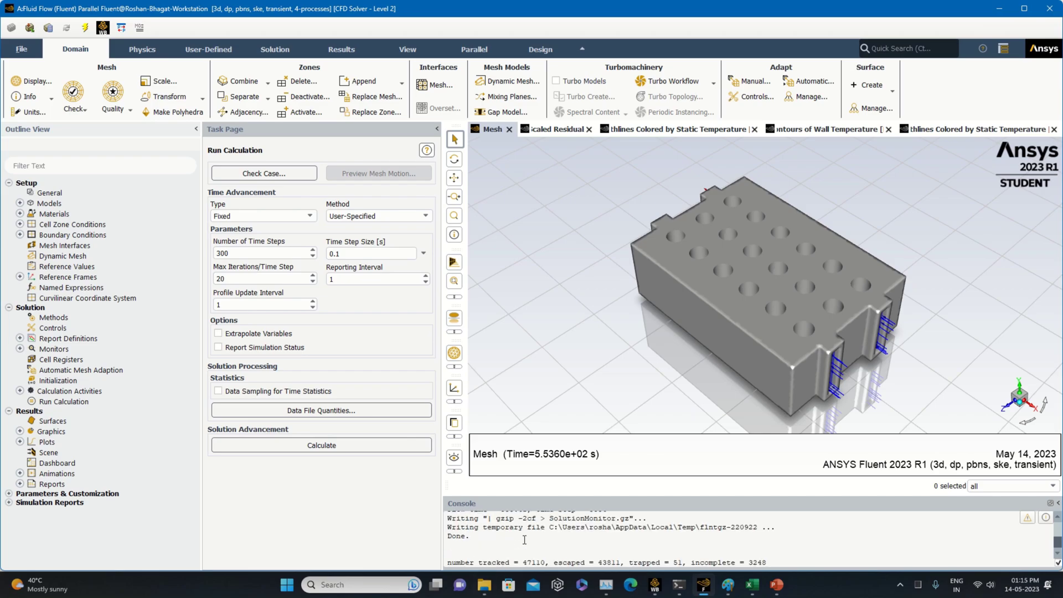
{"action": "scroll", "coordinate": [524, 540], "scroll_direction": "up", "scroll_amount": 3}
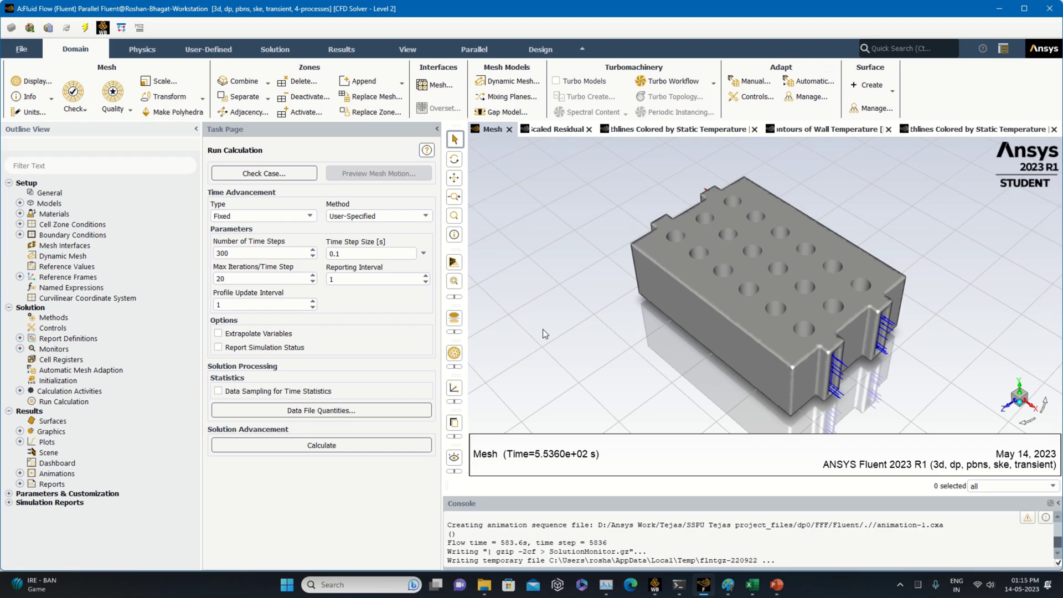
- Cycle through the residuals, pathlines and wall temperature contour views, then expand Results > Graphics
{"action": "left_click", "coordinate": [551, 133]}
{"action": "left_click", "coordinate": [685, 133]}
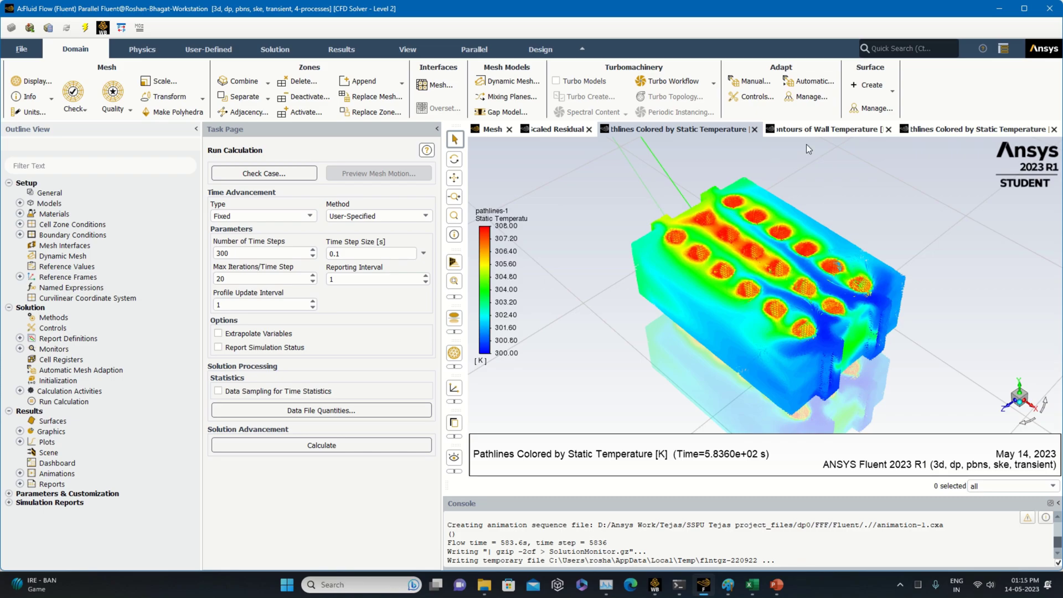
{"action": "left_click", "coordinate": [825, 133]}
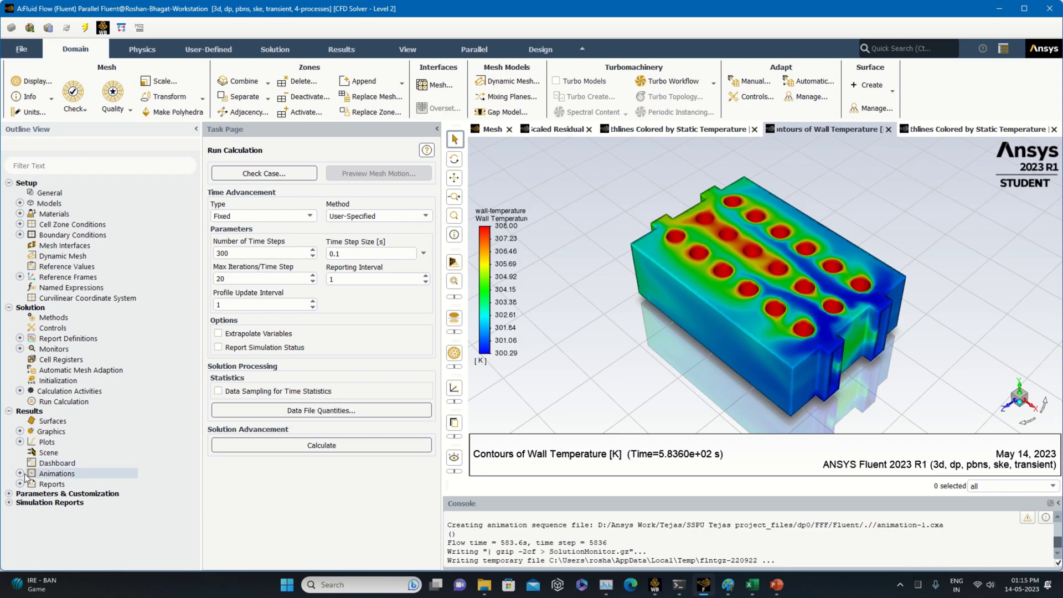
{"action": "left_click", "coordinate": [20, 432]}
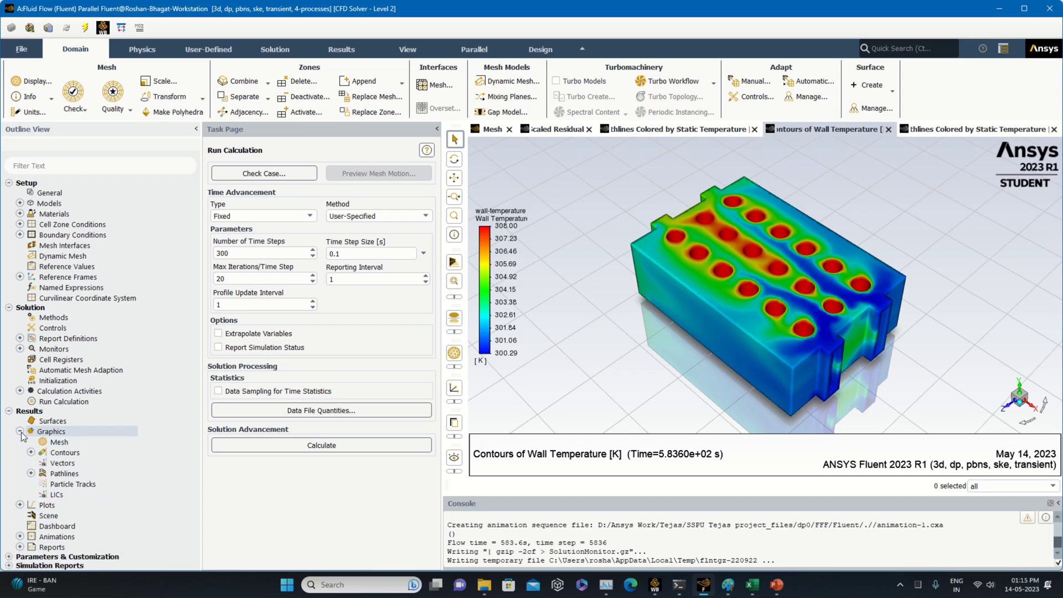
- Play, then stop, the pulse animation of the pathlines-1 static temperature display
{"action": "double_click", "coordinate": [58, 473]}
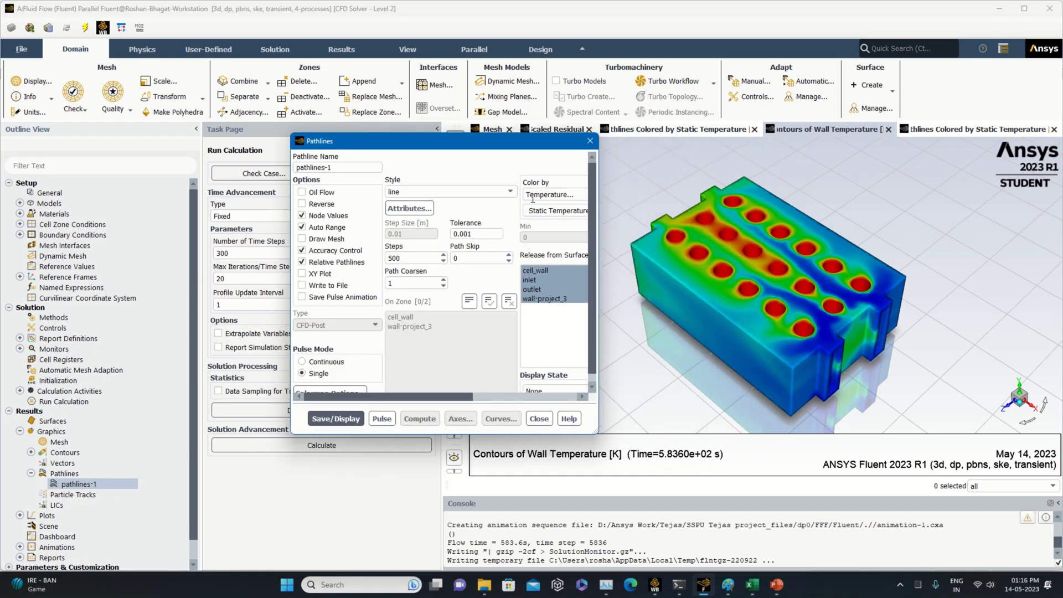
{"action": "left_click_drag", "start_coordinate": [534, 145], "coordinate": [321, 204]}
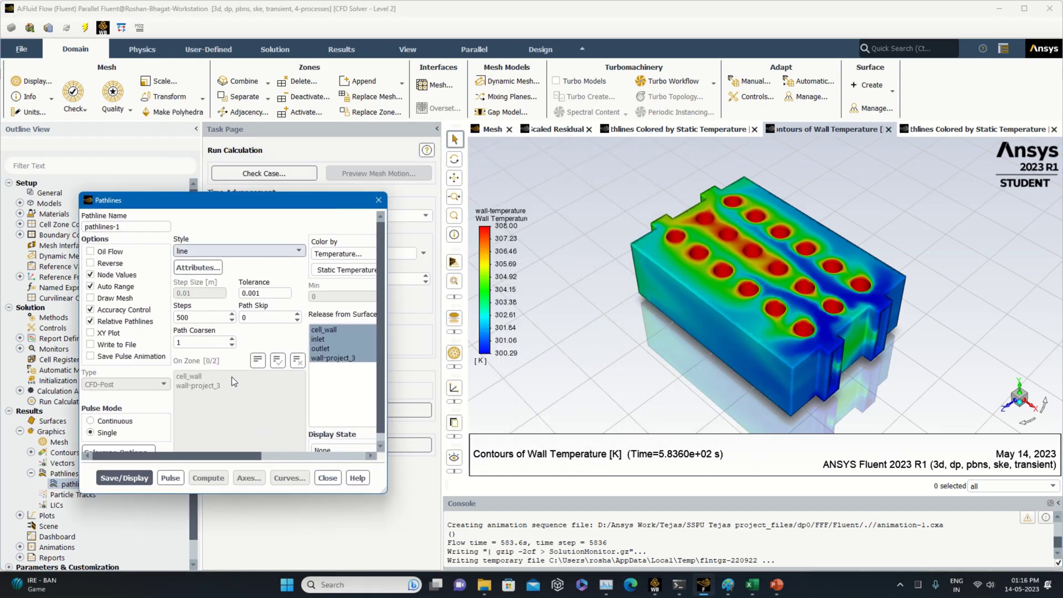
{"action": "left_click", "coordinate": [180, 476]}
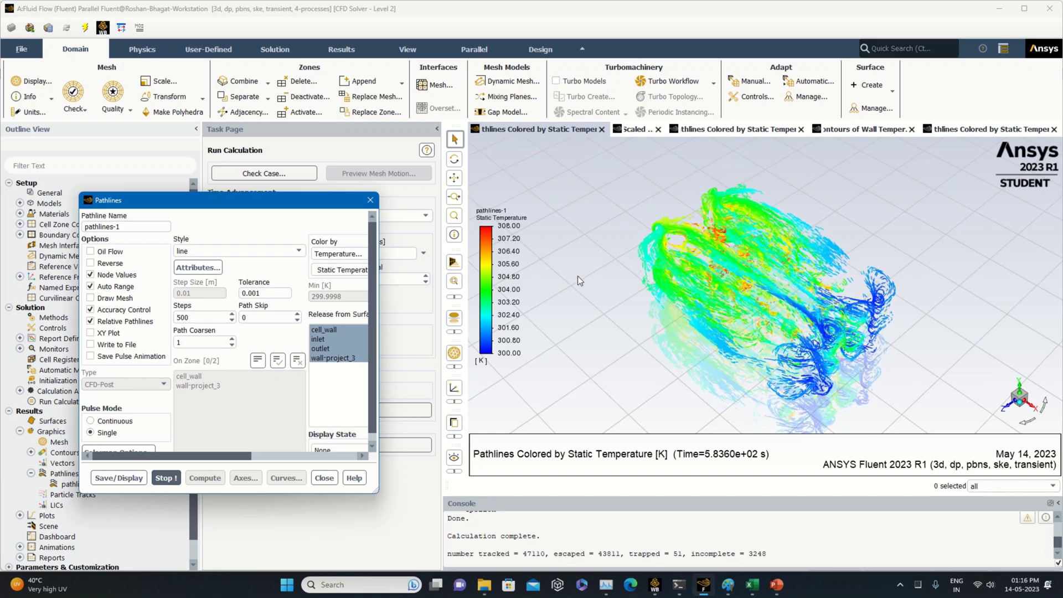
{"action": "left_click", "coordinate": [166, 478]}
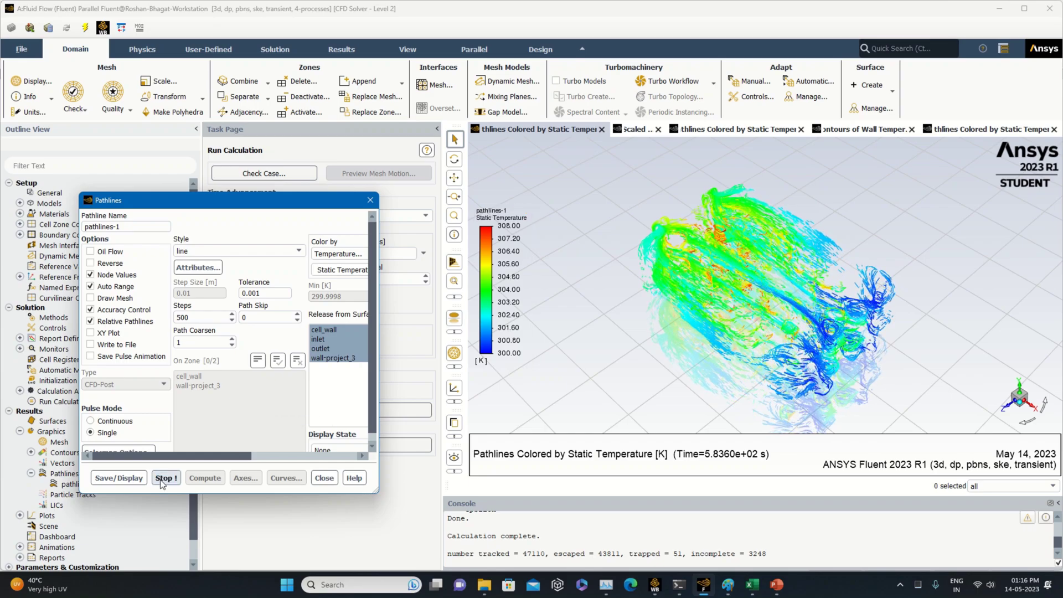
{"action": "mouse_move", "coordinate": [774, 593]}
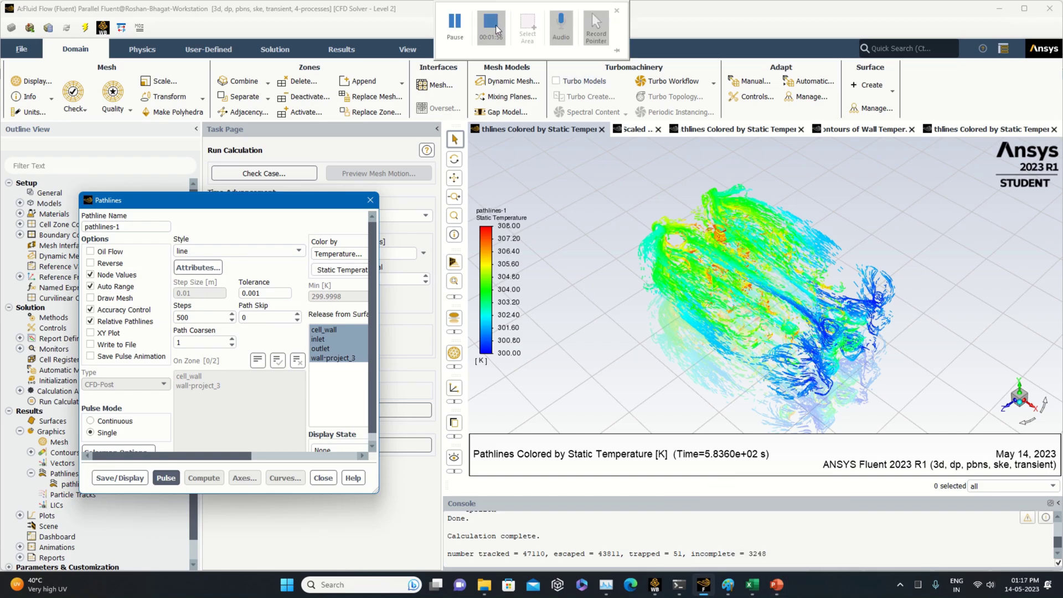
- Close the Pathlines settings and save the Workbench project
{"action": "left_click", "coordinate": [370, 200]}
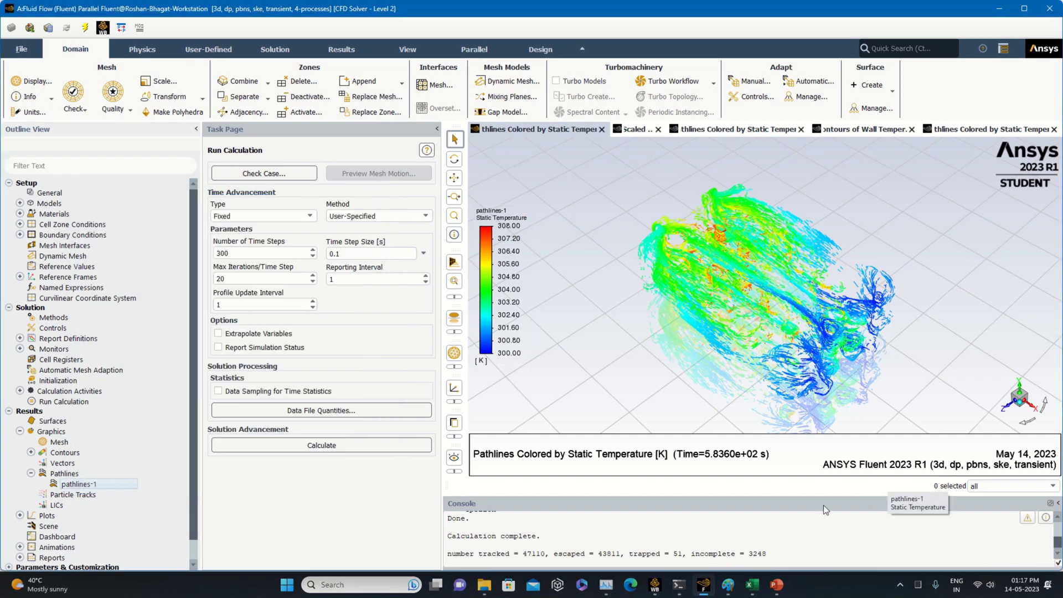
{"action": "left_click", "coordinate": [702, 587]}
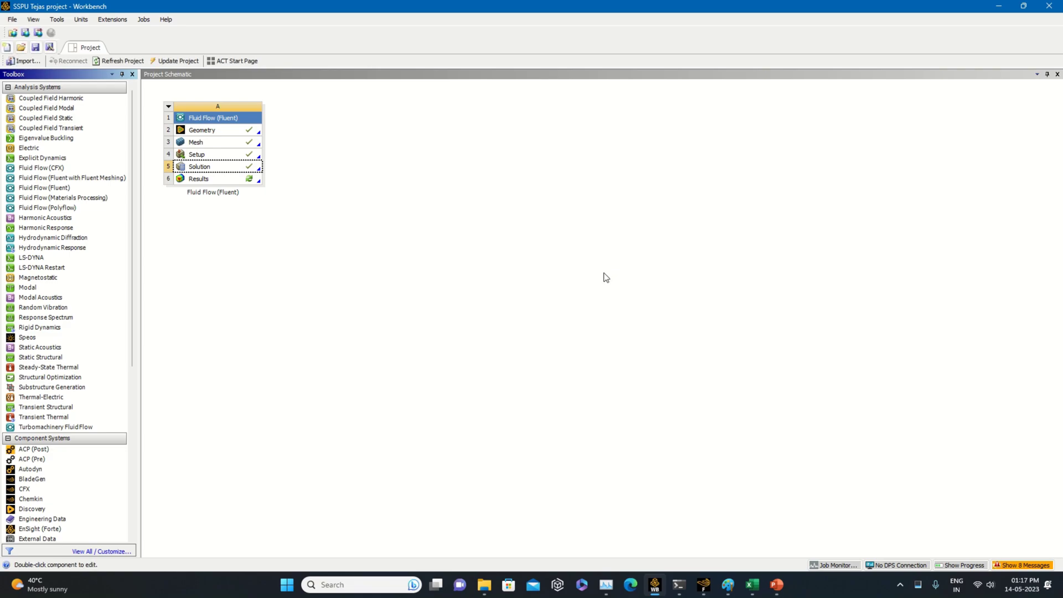
{"action": "left_click", "coordinate": [35, 48]}
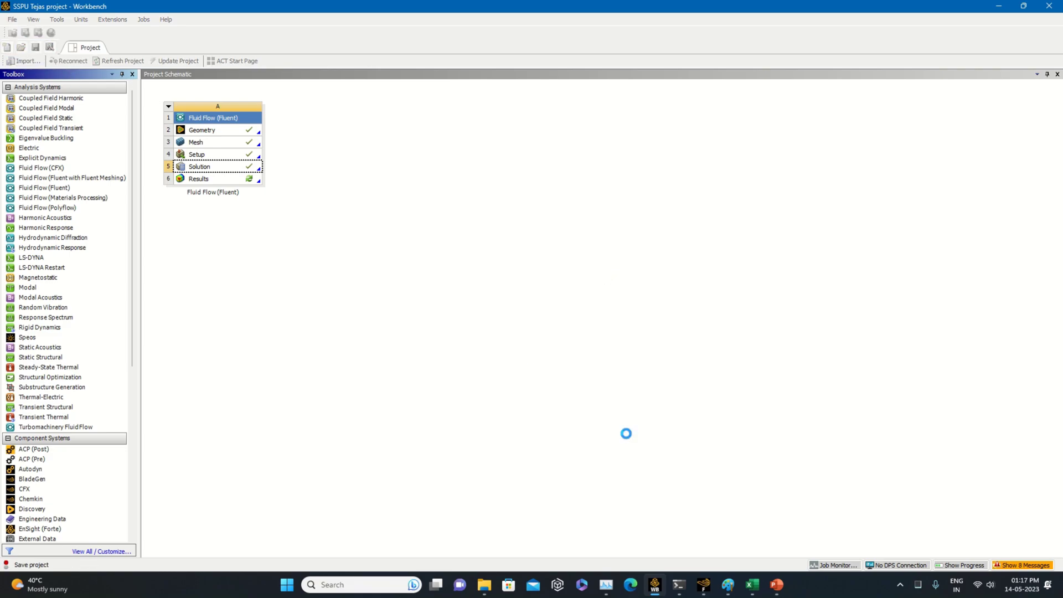
- Close the Fluent session and save the Workbench project again
{"action": "left_click", "coordinate": [703, 584]}
{"action": "left_click", "coordinate": [22, 49]}
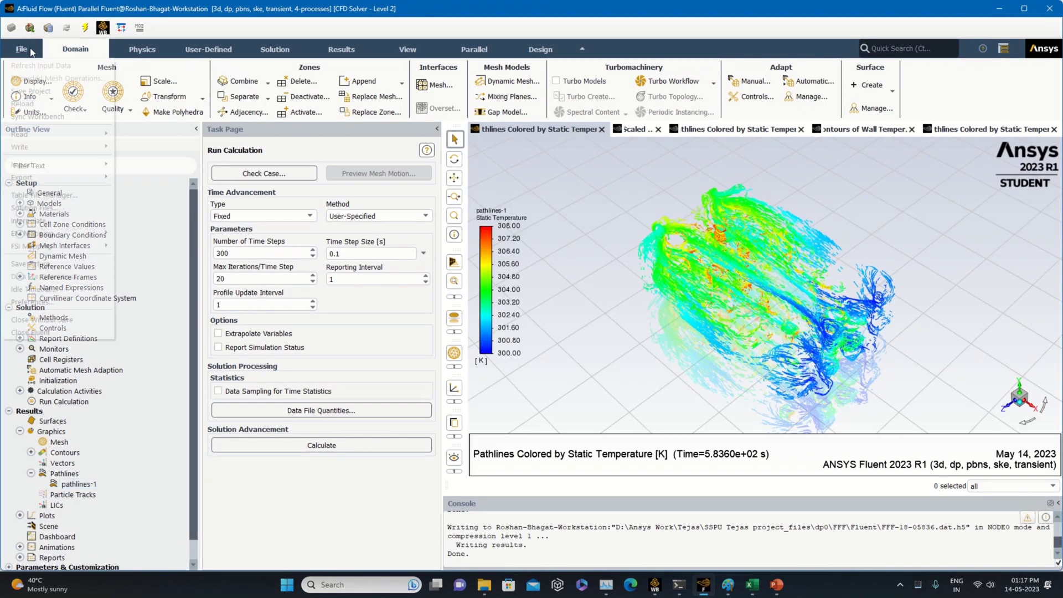
{"action": "left_click", "coordinate": [44, 332]}
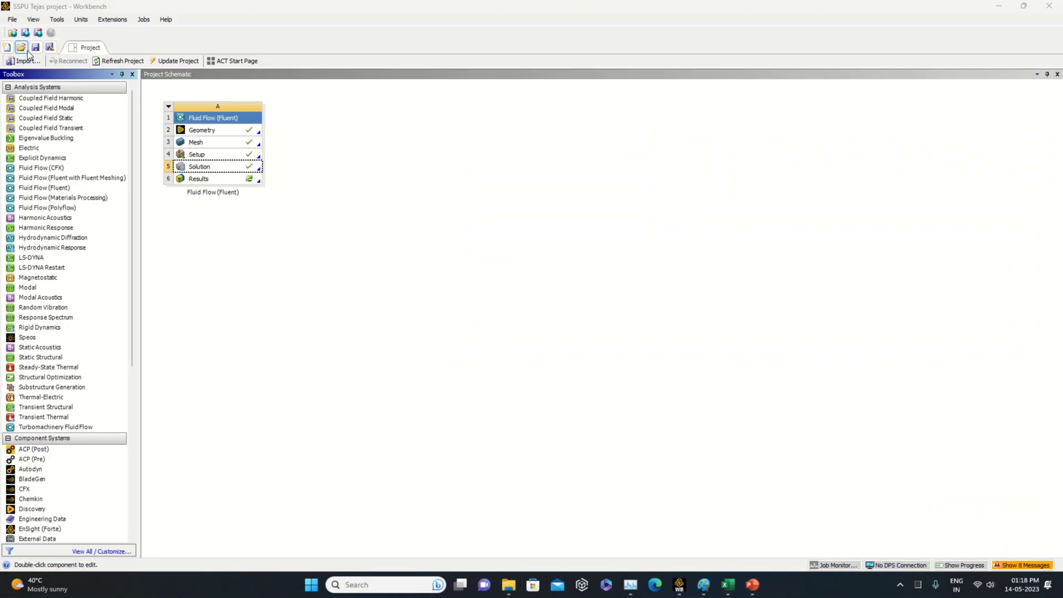
{"action": "left_click", "coordinate": [35, 49]}
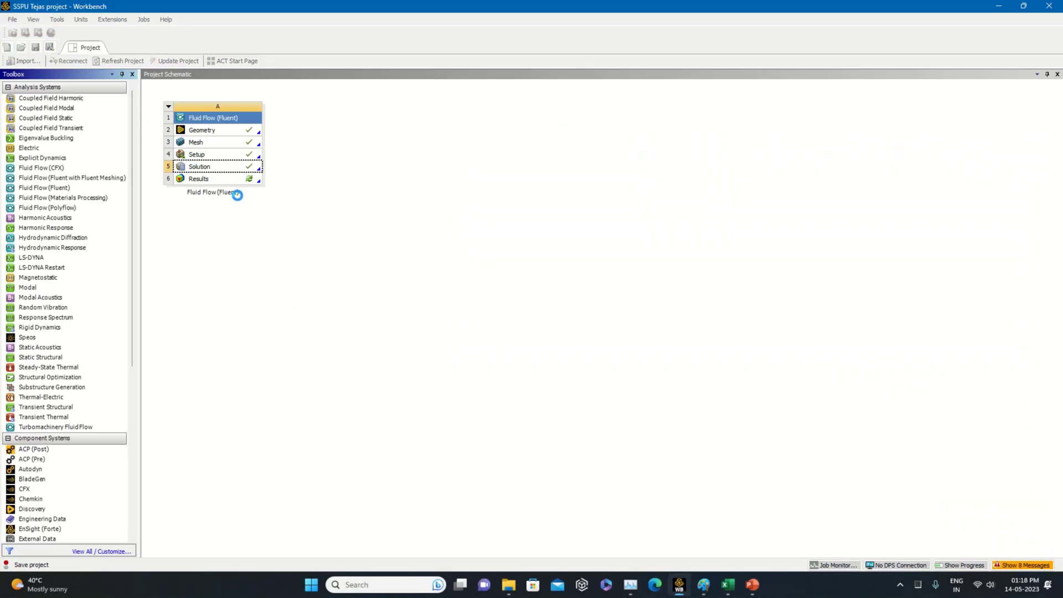
- Edit the Results cell to load the FFF results in CFD-Post
{"action": "left_click", "coordinate": [255, 178]}
{"action": "right_click", "coordinate": [255, 178]}
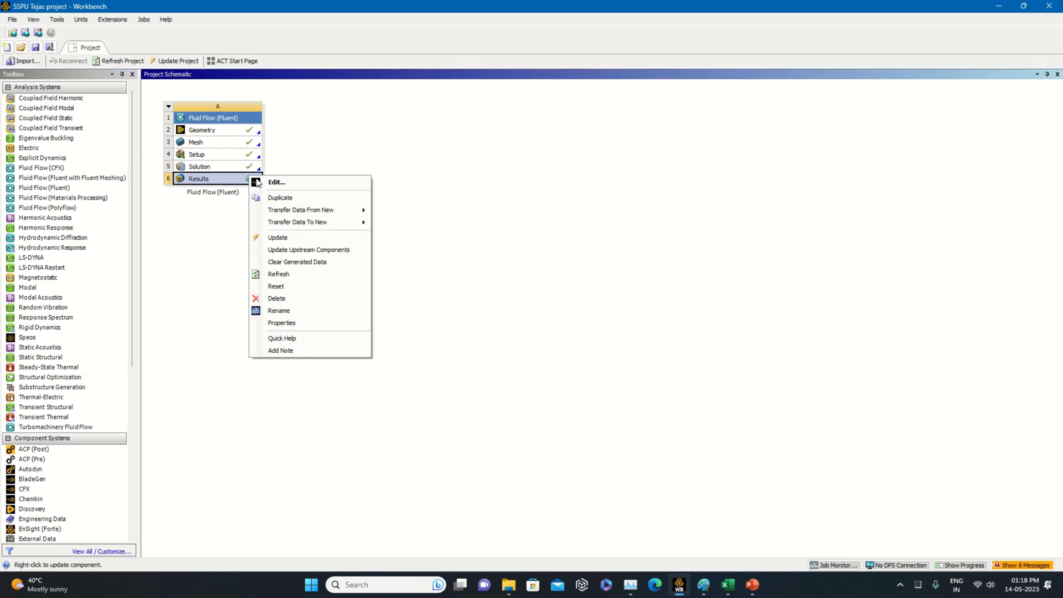
{"action": "left_click", "coordinate": [275, 183]}
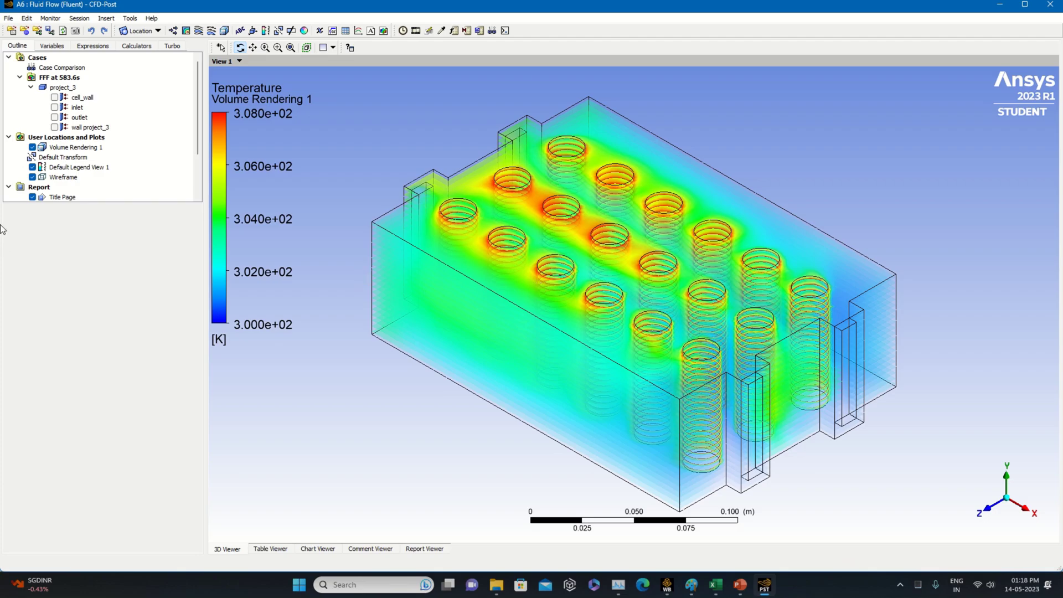
- Preview and hide the cell_wall, inlet, outlet and wall project_3 surfaces in turn
{"action": "left_click", "coordinate": [55, 98]}
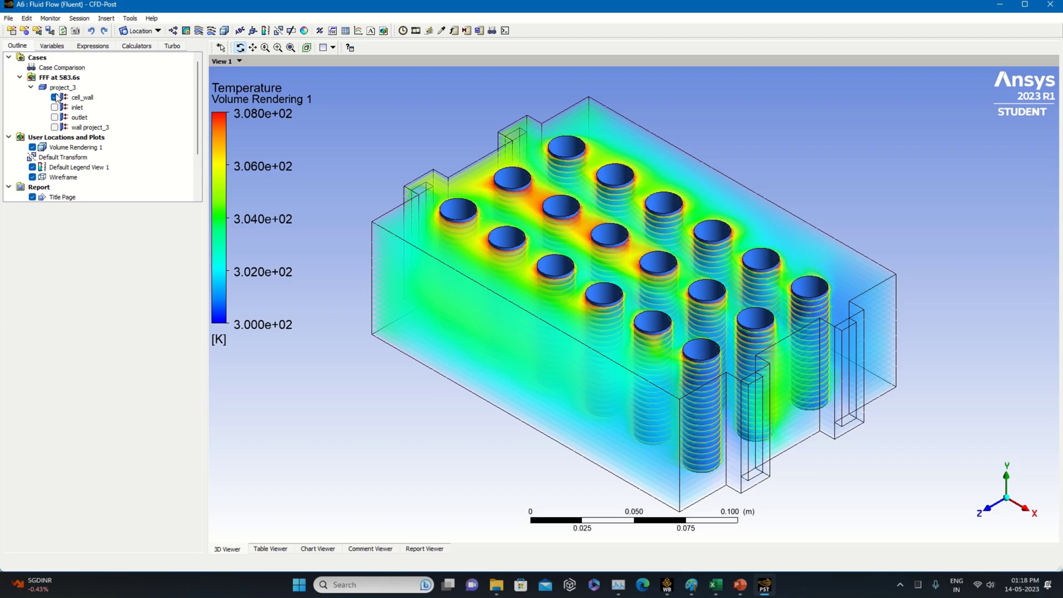
{"action": "left_click", "coordinate": [55, 98]}
{"action": "left_click", "coordinate": [55, 108]}
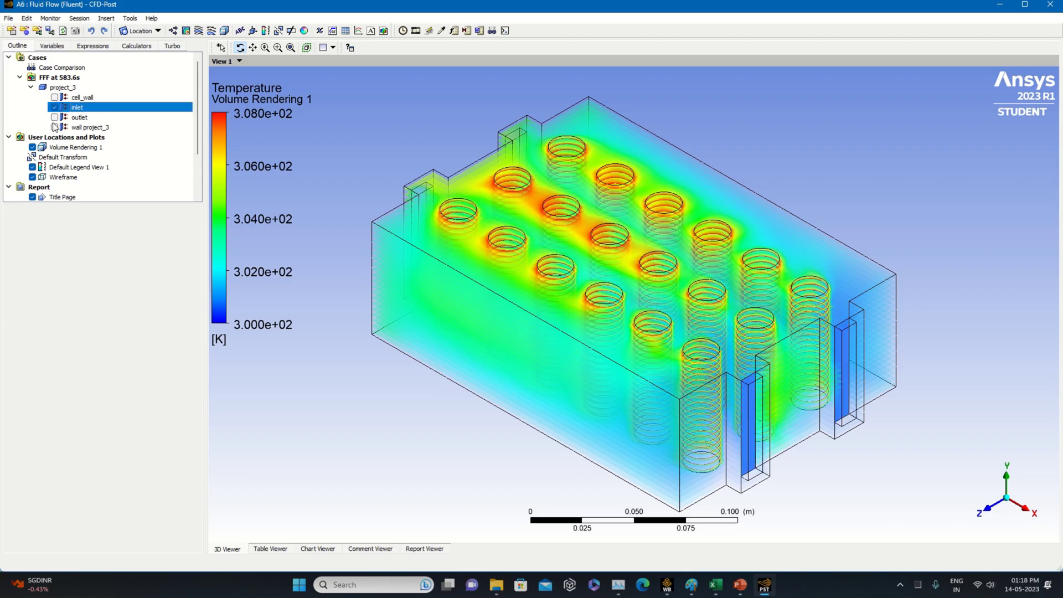
{"action": "left_click", "coordinate": [54, 107]}
{"action": "left_click", "coordinate": [55, 117]}
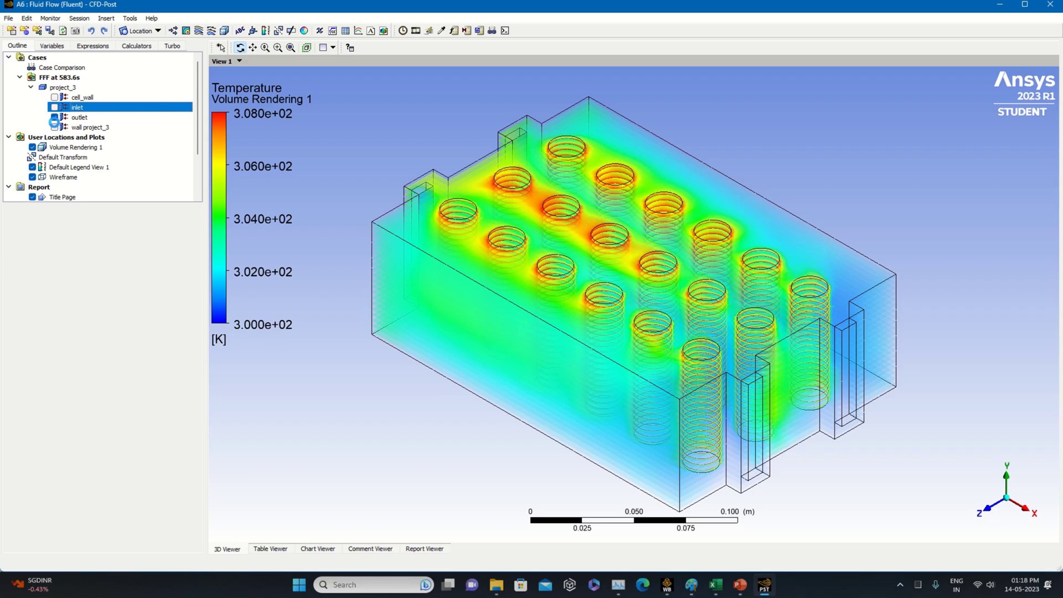
{"action": "left_click", "coordinate": [54, 118]}
{"action": "left_click", "coordinate": [55, 127]}
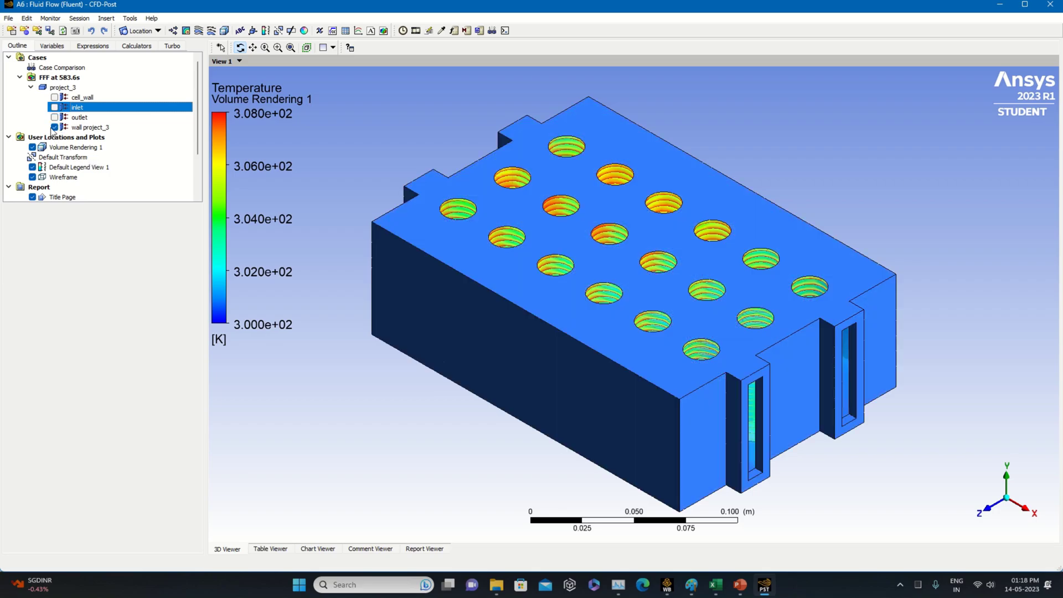
{"action": "left_click", "coordinate": [55, 127]}
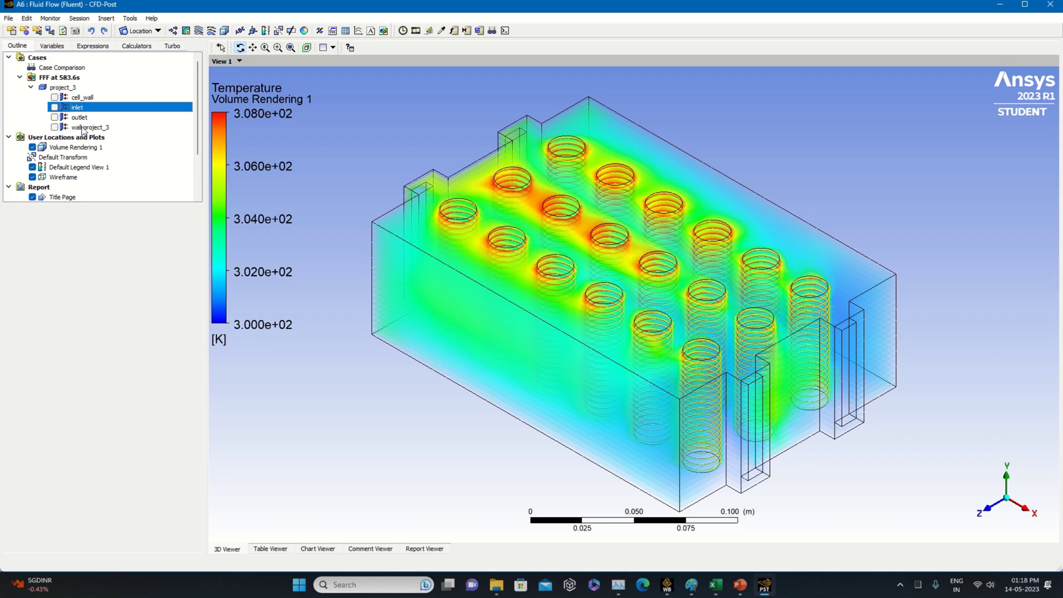
- Set wall project_3 transparency to 0.9 and keep the wall hidden
{"action": "left_click", "coordinate": [84, 128]}
{"action": "left_click", "coordinate": [48, 223]}
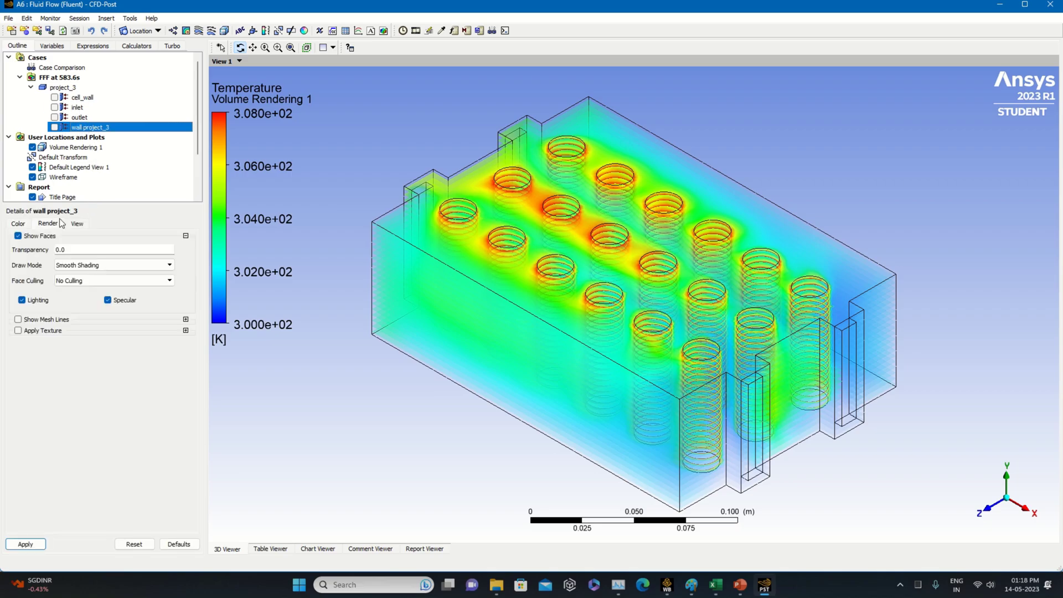
{"action": "double_click", "coordinate": [71, 251]}
{"action": "type", "text": "0."}
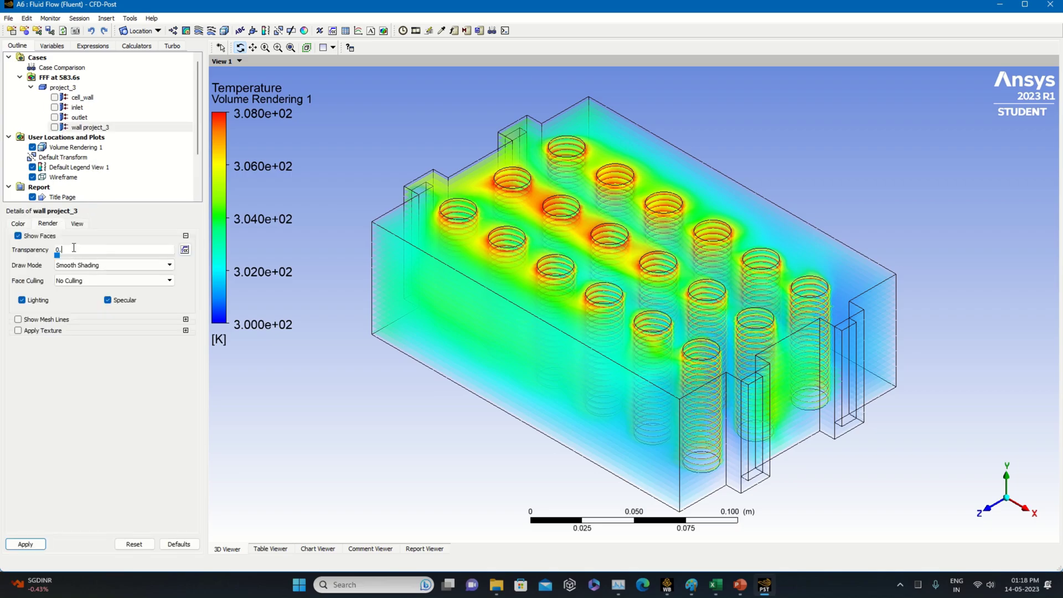
{"action": "type", "text": "9"}
{"action": "left_click", "coordinate": [25, 544]}
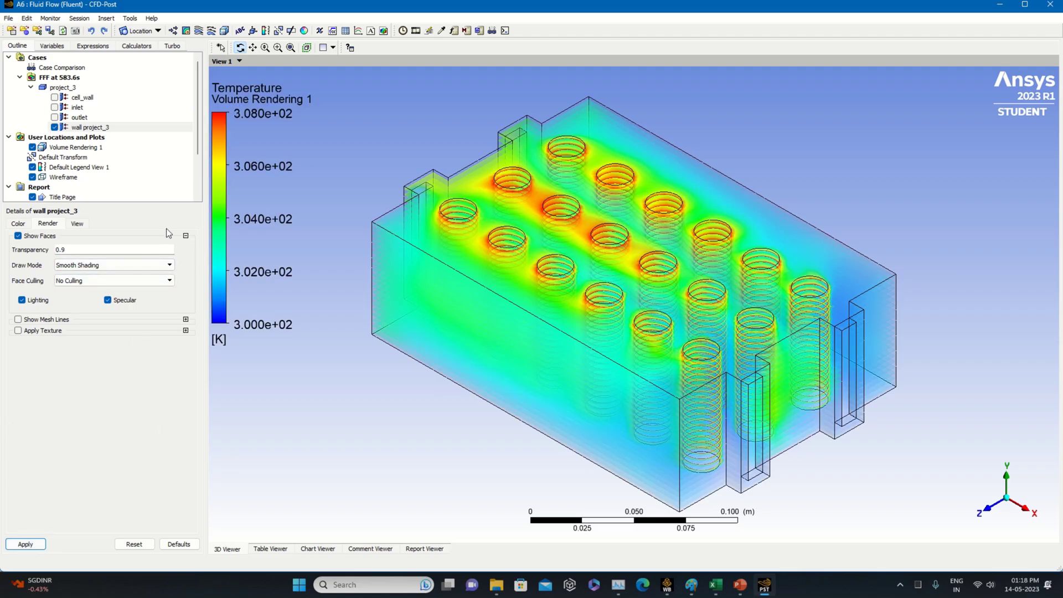
{"action": "left_click", "coordinate": [55, 128]}
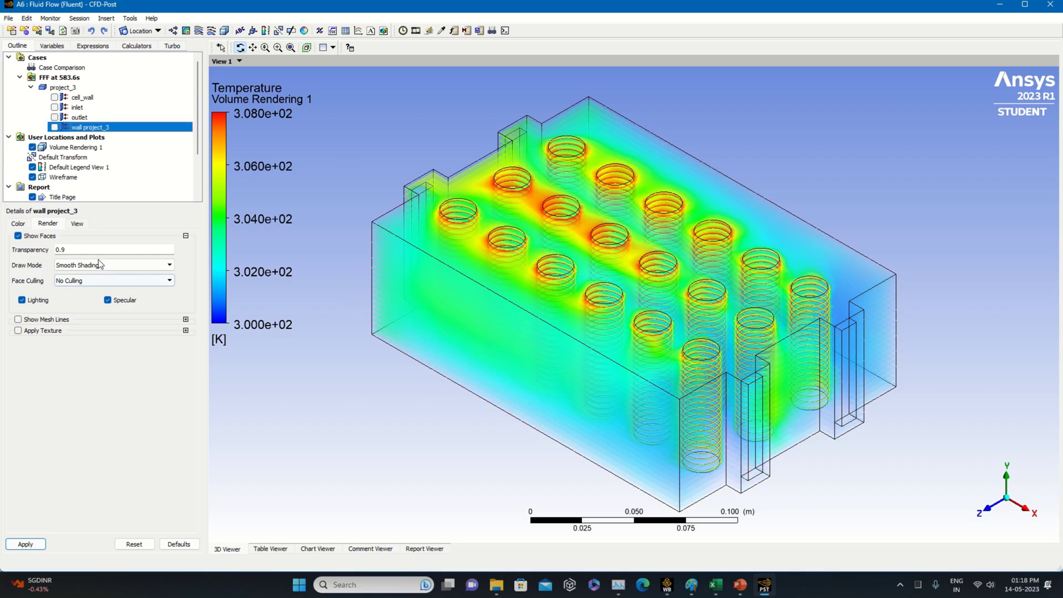
- Raise Volume Rendering 1 resolution to 100 and apply it
{"action": "left_click", "coordinate": [67, 147]}
{"action": "double_click", "coordinate": [59, 384]}
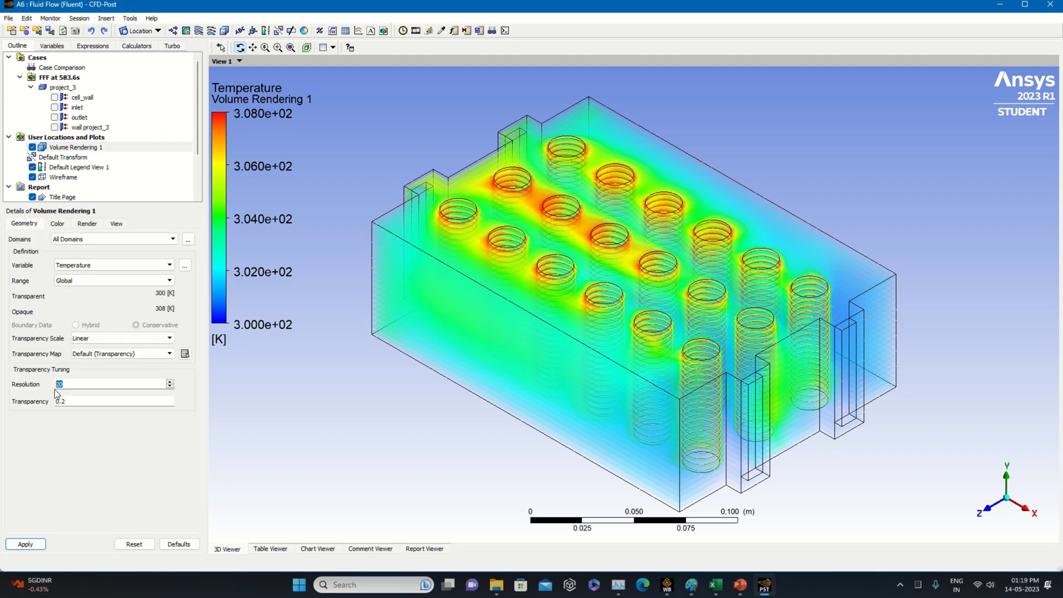
{"action": "type", "text": "100"}
{"action": "left_click", "coordinate": [25, 544]}
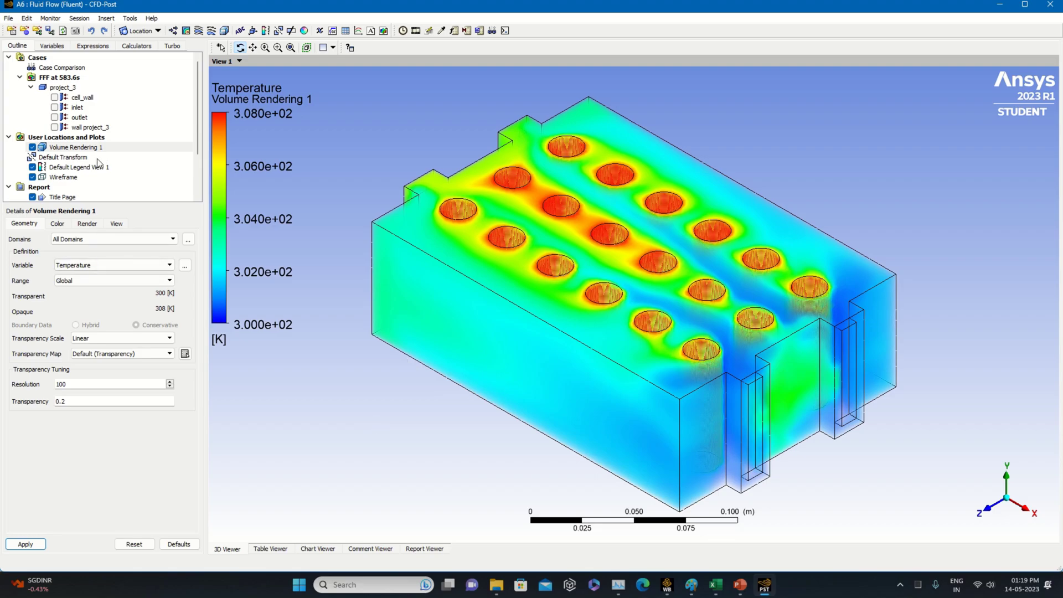
{"action": "scroll", "coordinate": [90, 165], "scroll_direction": "down", "scroll_amount": 1}
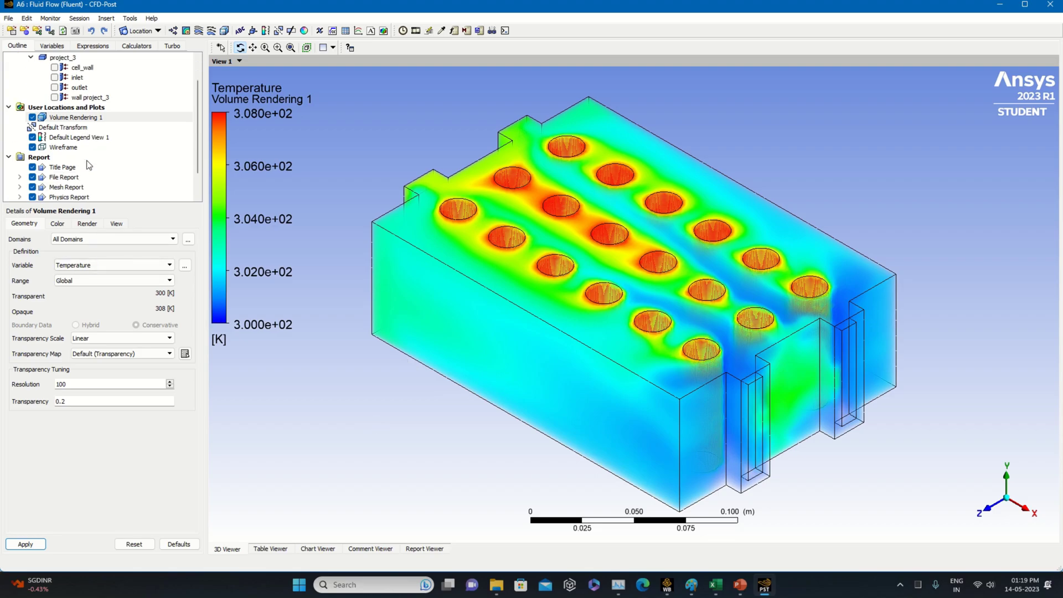
- Insert a Line location, keeping the default name Line 1
{"action": "left_click", "coordinate": [139, 31]}
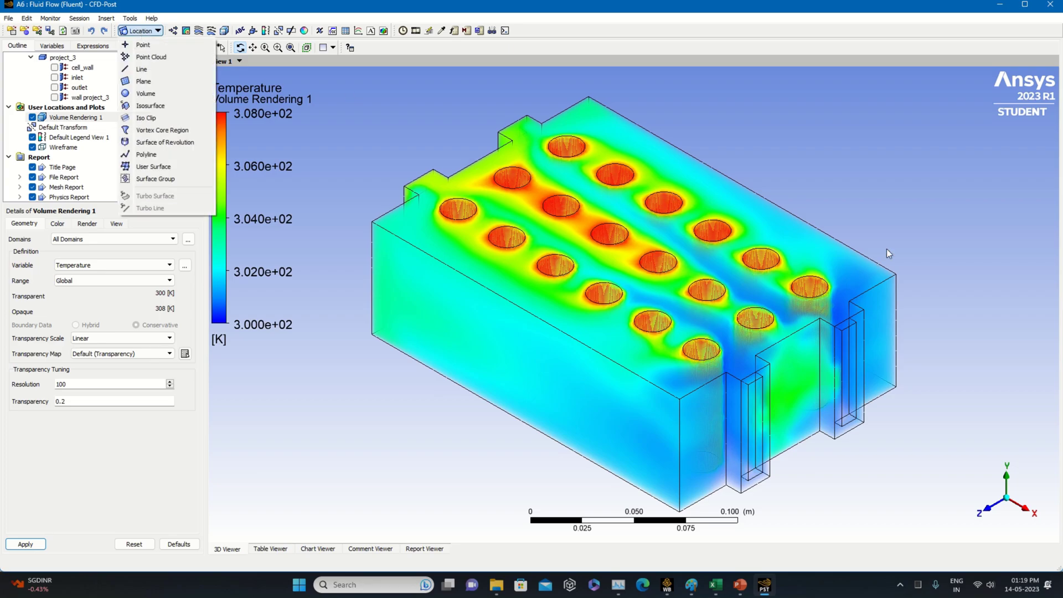
{"action": "left_click", "coordinate": [150, 71]}
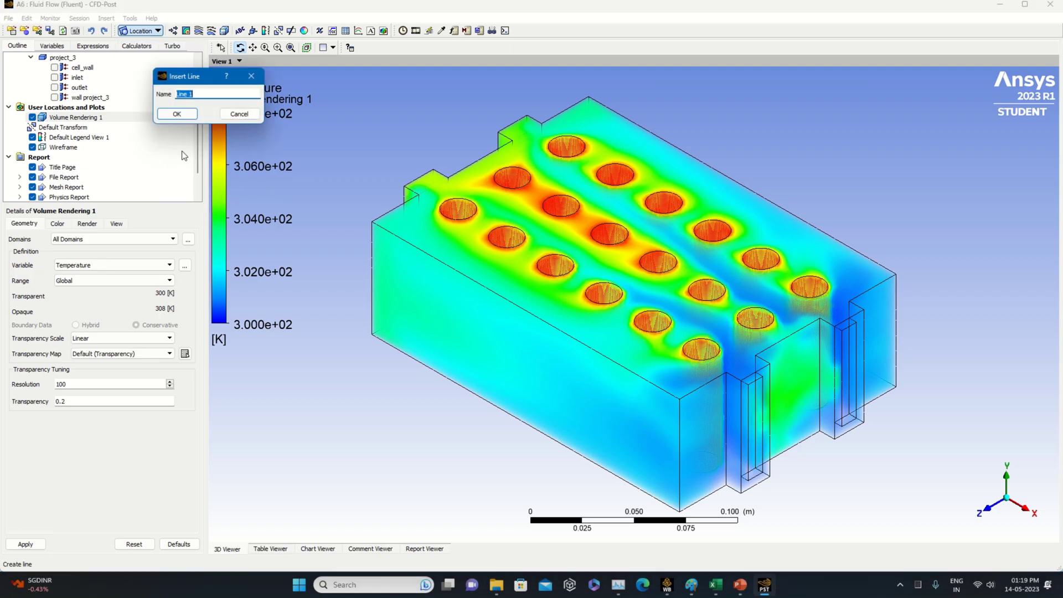
{"action": "left_click", "coordinate": [173, 115]}
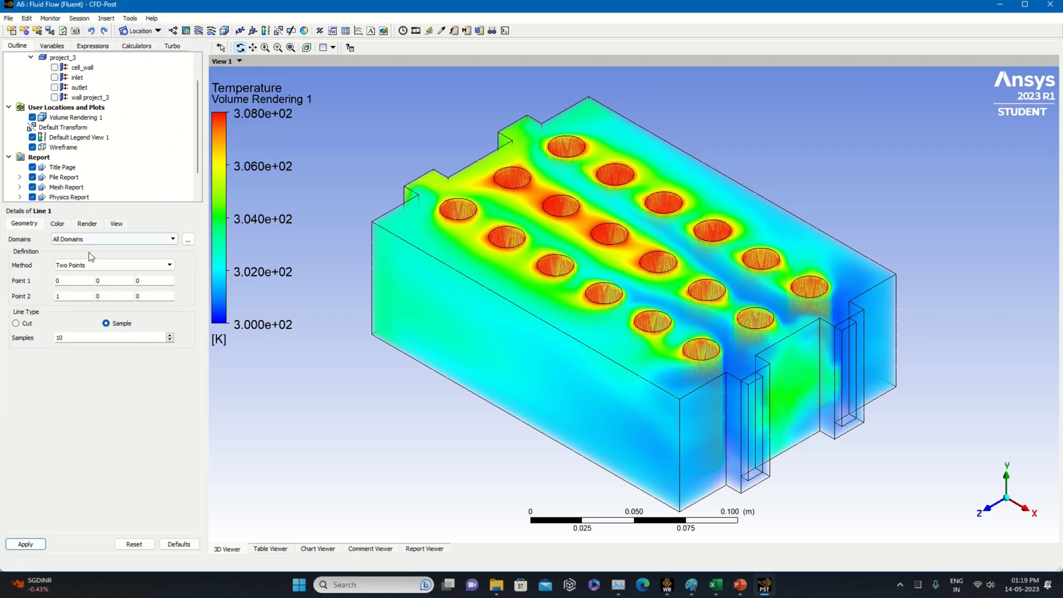
{"action": "scroll", "coordinate": [72, 174], "scroll_direction": "down", "scroll_amount": 1}
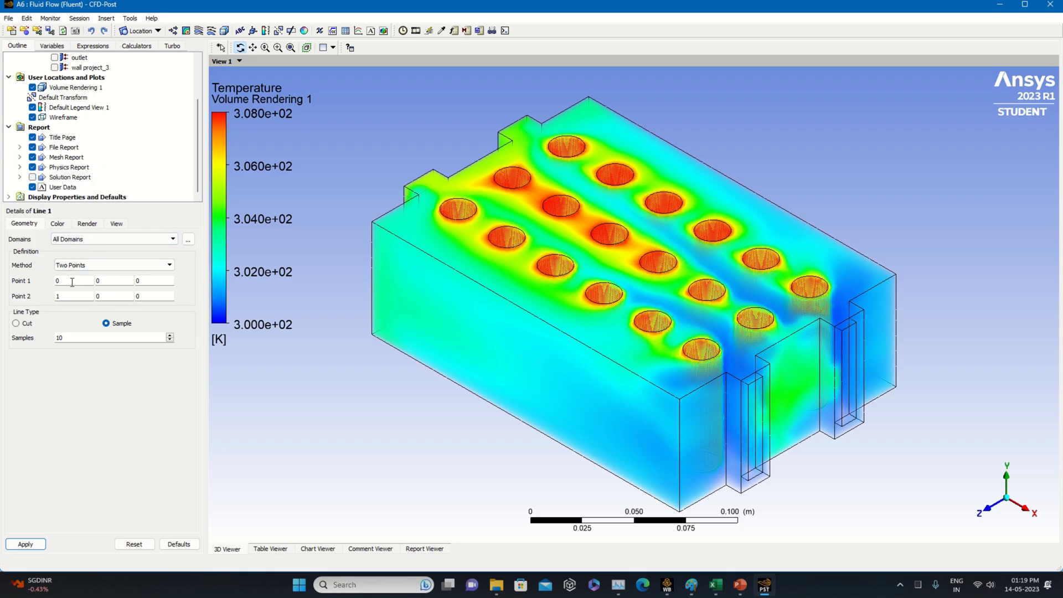
- Hide Volume Rendering 1 and apply Line 1 end points (0,0,0.1) and (1,0,0.1)
{"action": "left_click", "coordinate": [32, 89]}
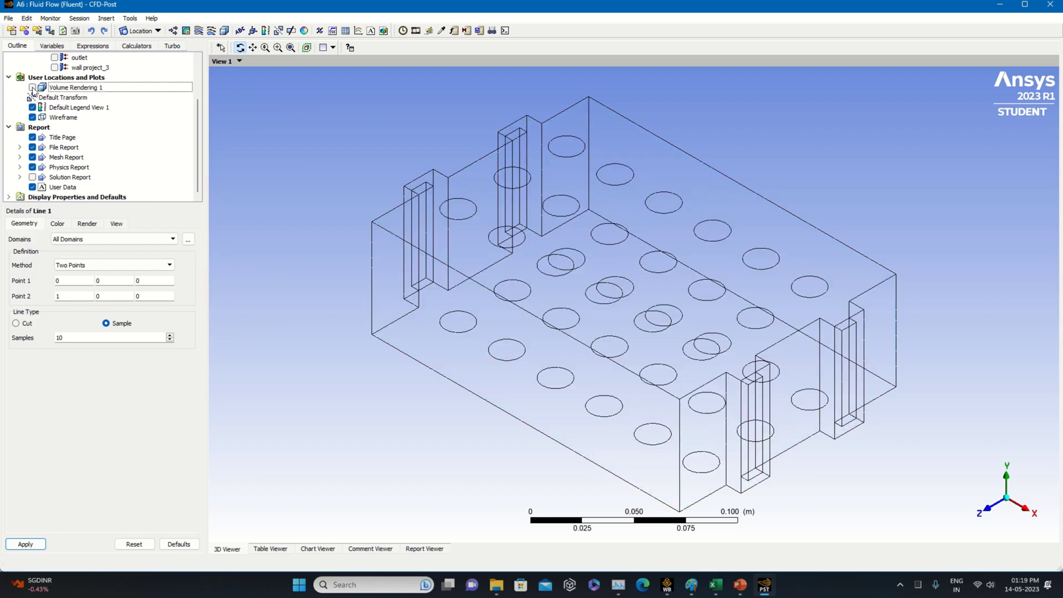
{"action": "left_click", "coordinate": [79, 278]}
{"action": "left_click", "coordinate": [71, 296]}
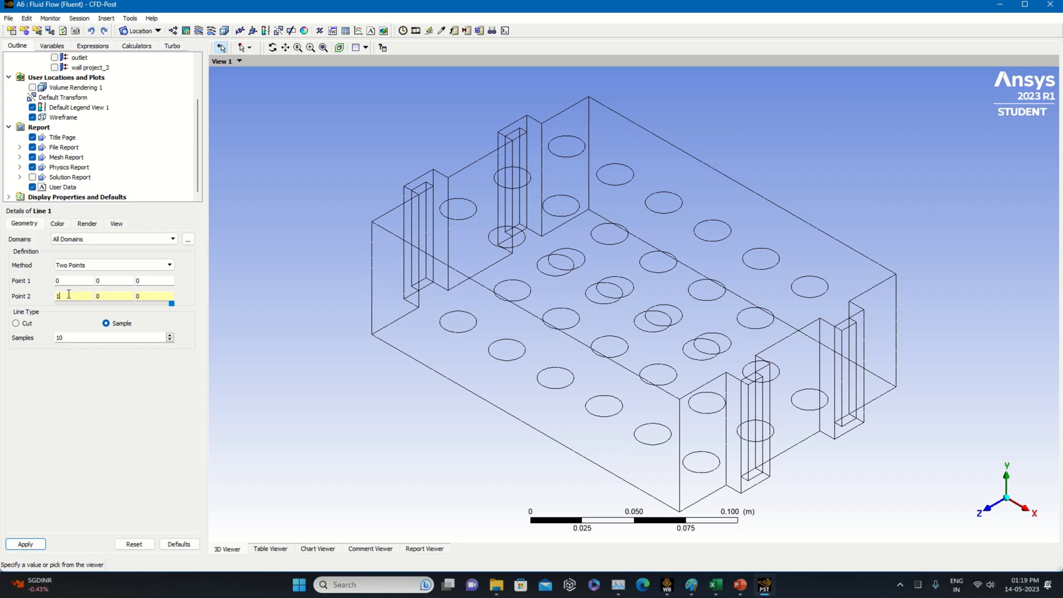
{"action": "left_click", "coordinate": [145, 279]}
{"action": "type", "text": ".1"}
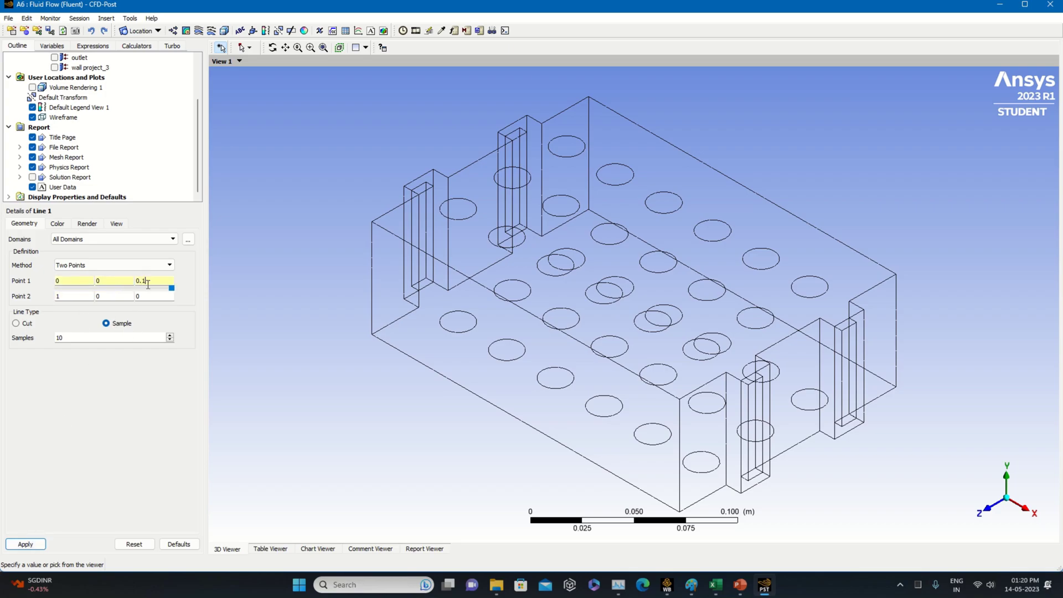
{"action": "left_click", "coordinate": [147, 297]}
{"action": "type", "text": ".1"}
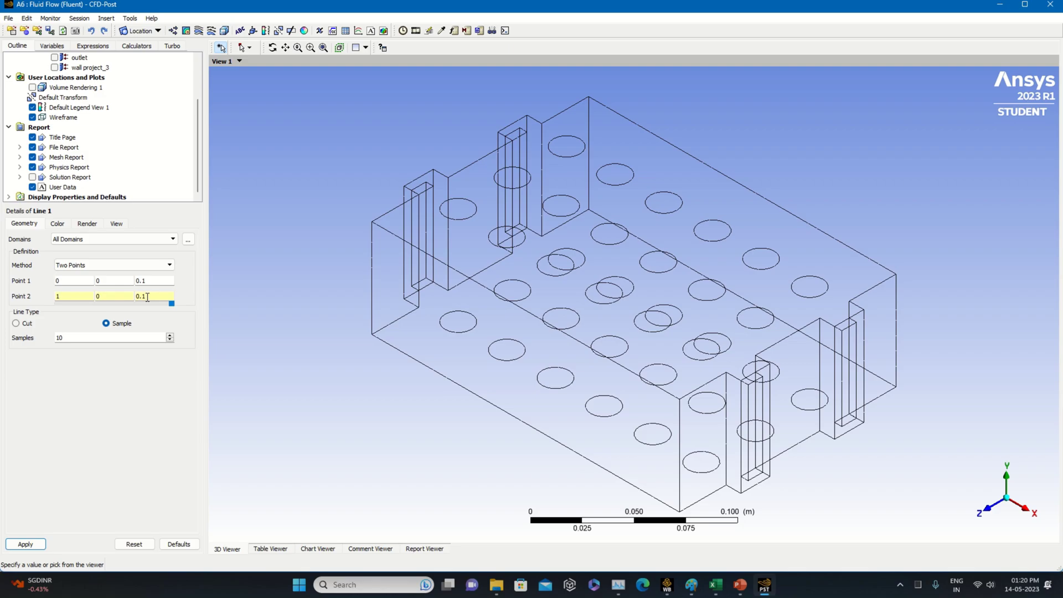
{"action": "left_click", "coordinate": [25, 544]}
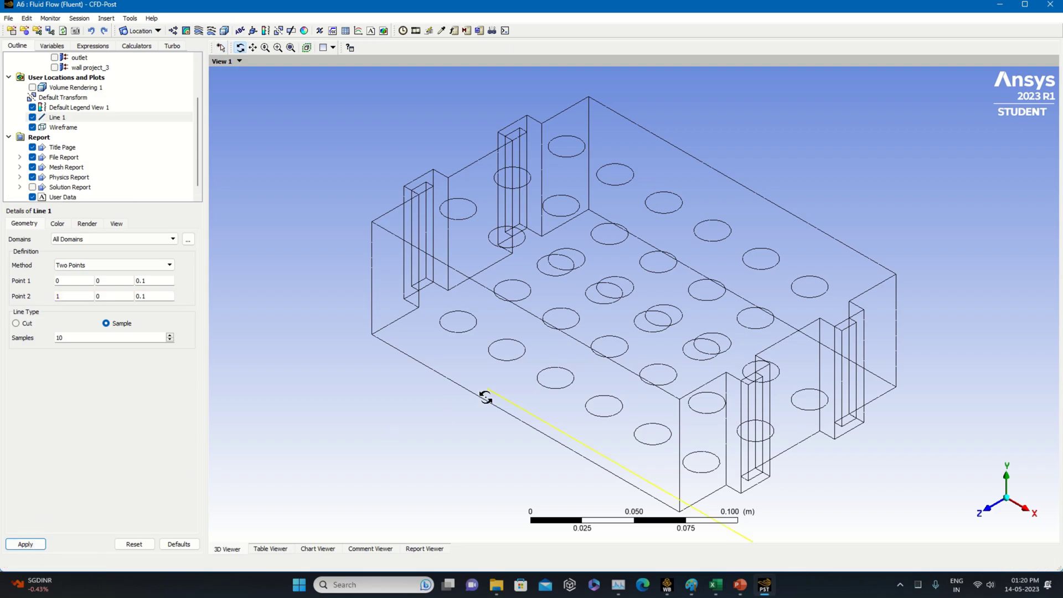
- Zoom the 3D view in and out to inspect the new yellow line
{"action": "scroll", "coordinate": [635, 447], "scroll_direction": "down", "scroll_amount": 4}
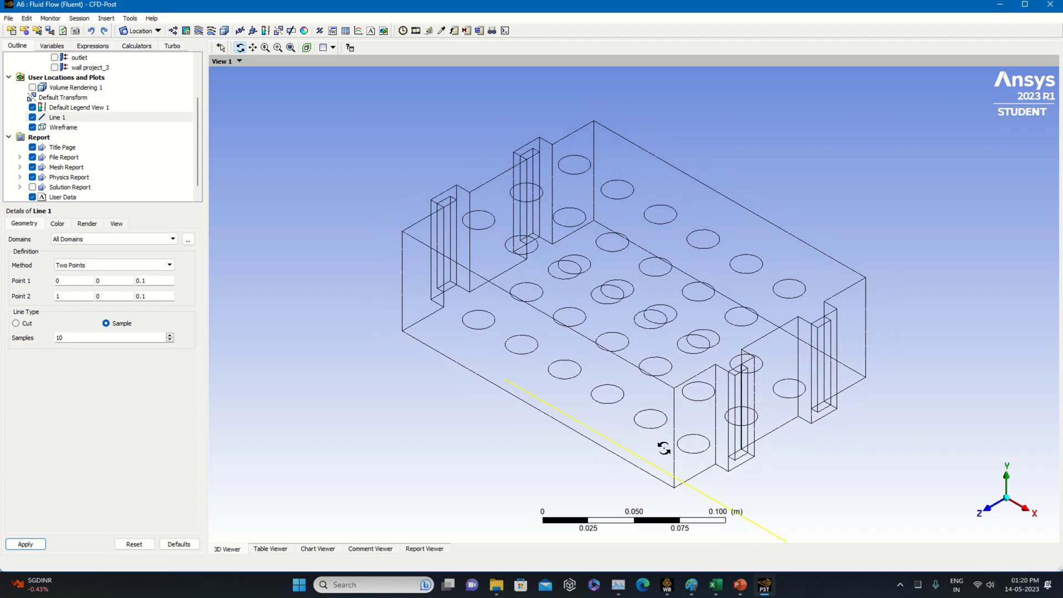
{"action": "scroll", "coordinate": [789, 481], "scroll_direction": "down", "scroll_amount": 6}
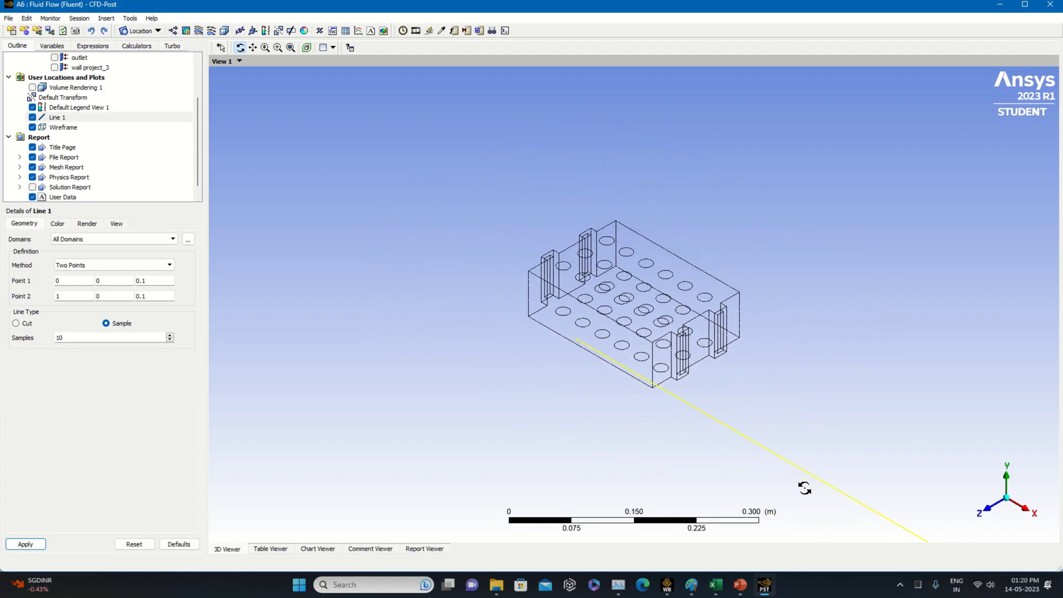
{"action": "scroll", "coordinate": [806, 481], "scroll_direction": "down", "scroll_amount": 3}
{"action": "scroll", "coordinate": [807, 478], "scroll_direction": "up", "scroll_amount": 3}
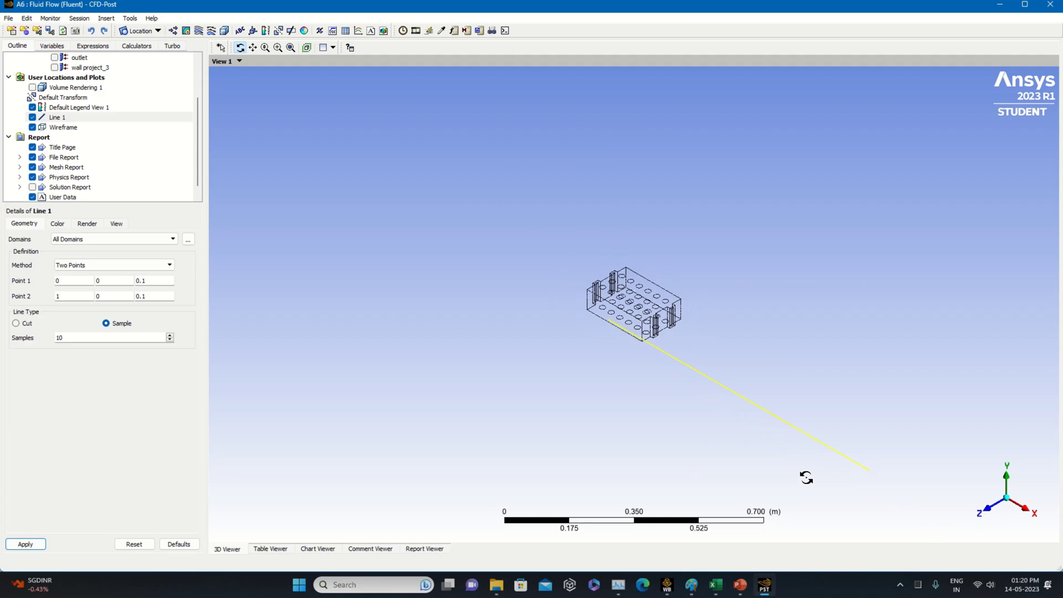
{"action": "scroll", "coordinate": [595, 369], "scroll_direction": "up", "scroll_amount": 4}
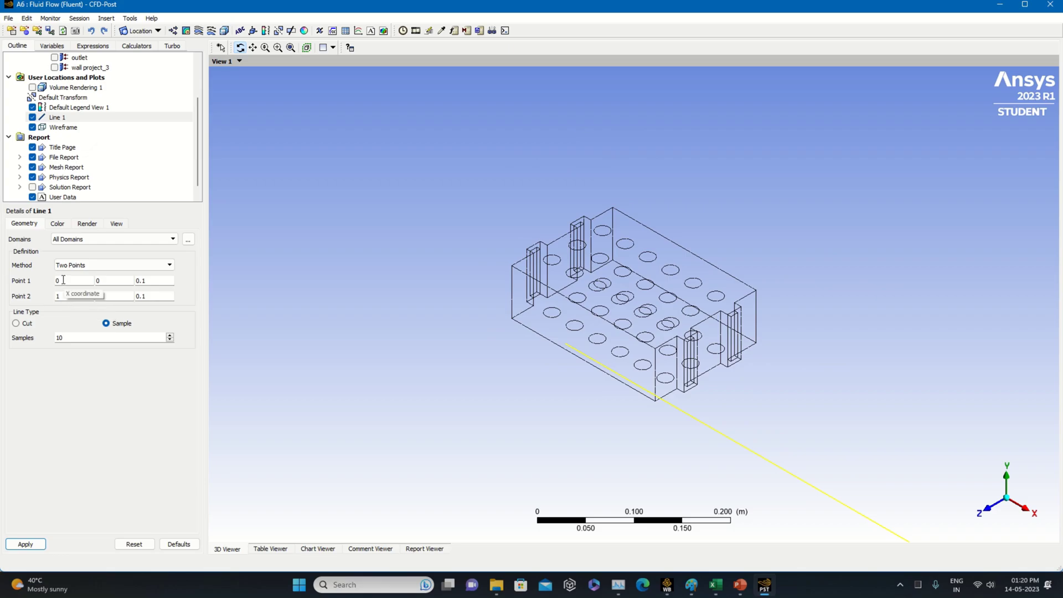
- Try Line 1's Point 2 X at 0.1, then at 0.2
{"action": "left_click", "coordinate": [63, 281]}
{"action": "left_click", "coordinate": [64, 297]}
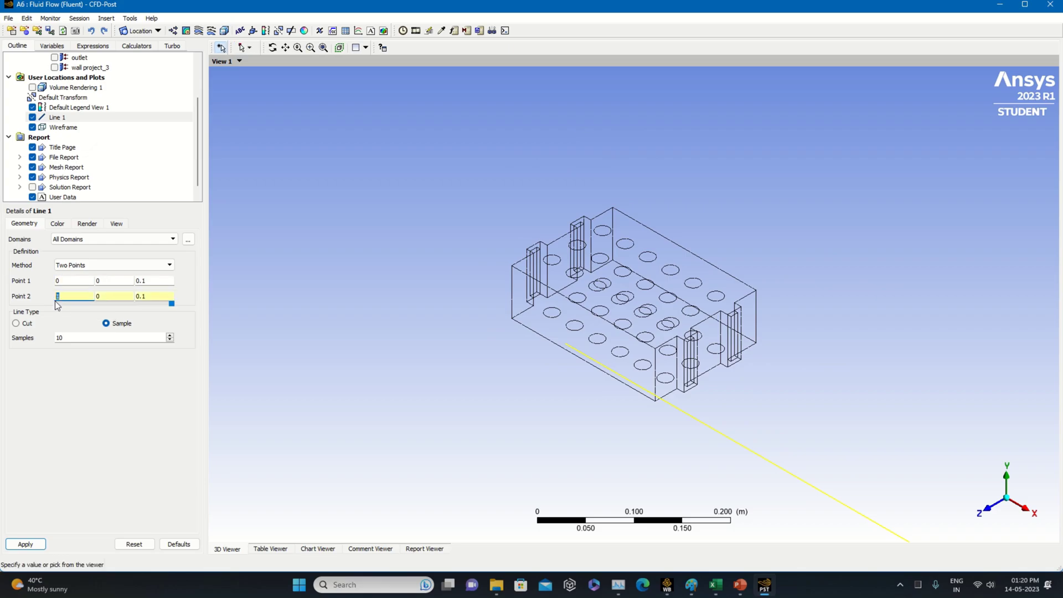
{"action": "type", "text": "0.1"}
{"action": "left_click", "coordinate": [37, 544]}
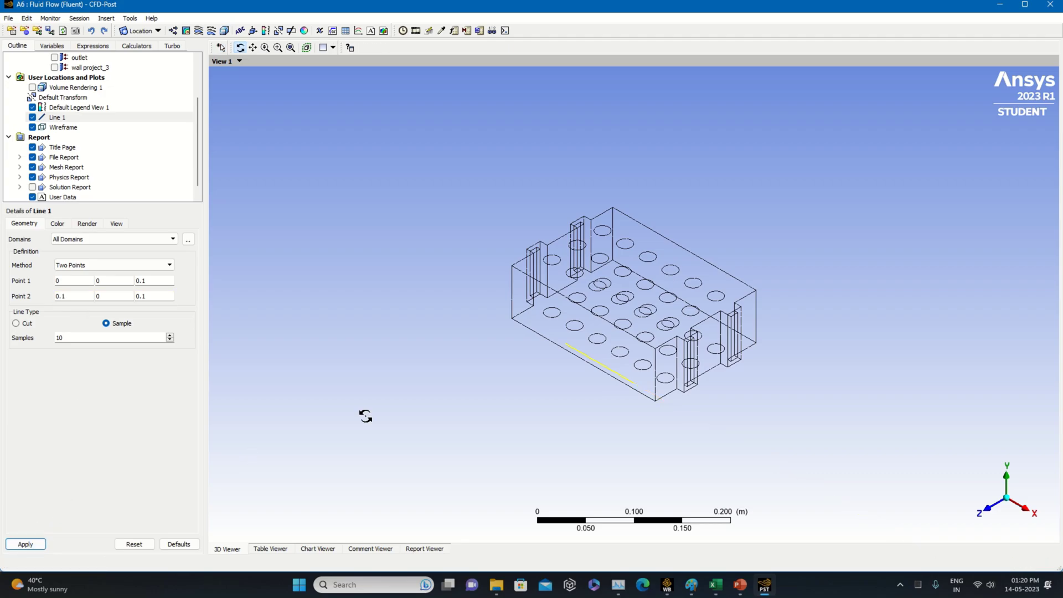
{"action": "left_click", "coordinate": [76, 293]}
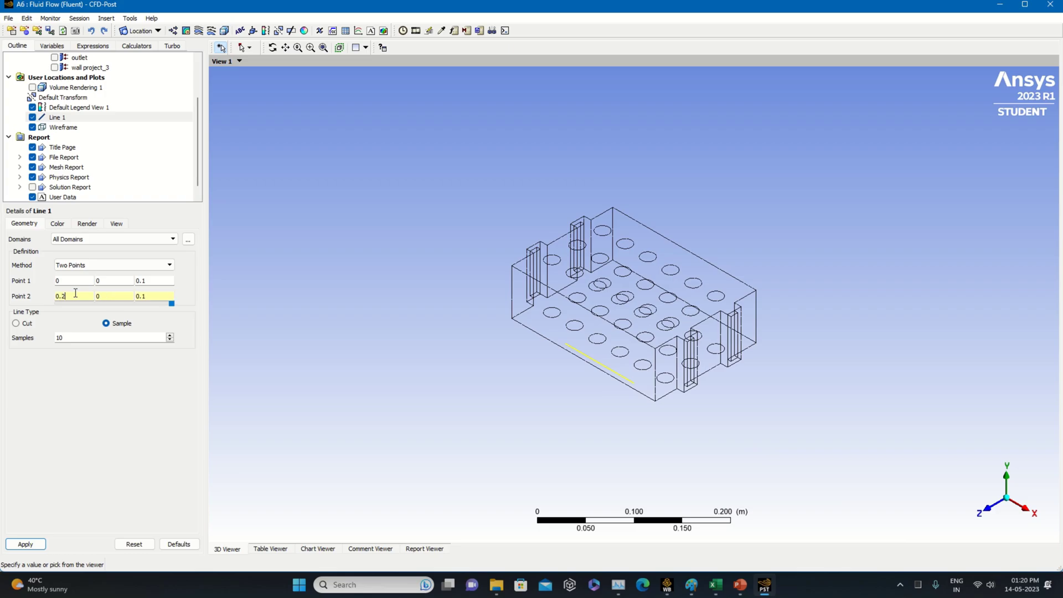
{"action": "left_click", "coordinate": [38, 545]}
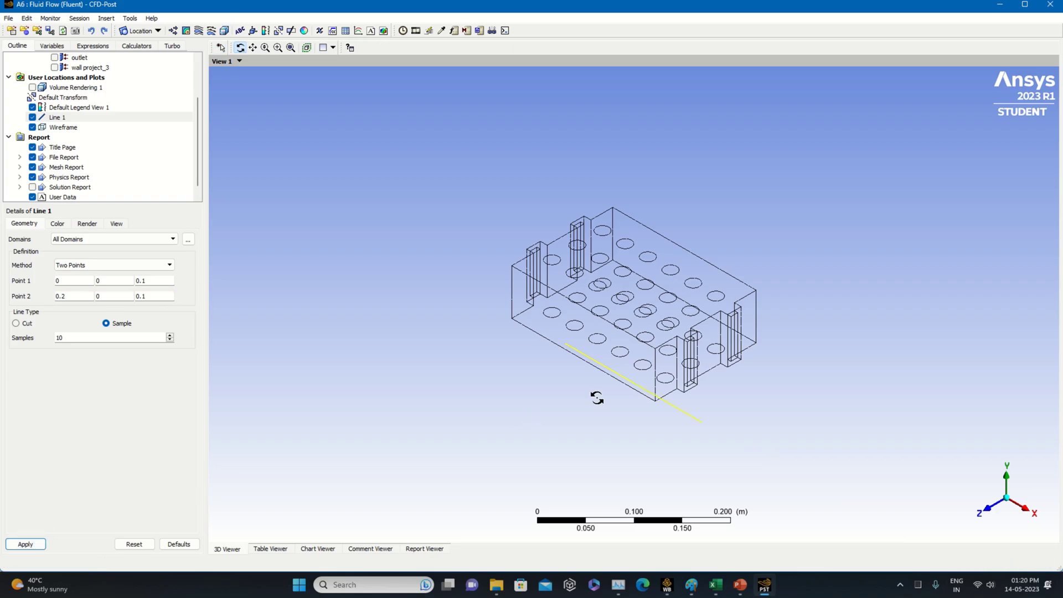
- Move Line 1's Point 1 X to -0.5, then to -0.25
{"action": "left_click", "coordinate": [65, 283]}
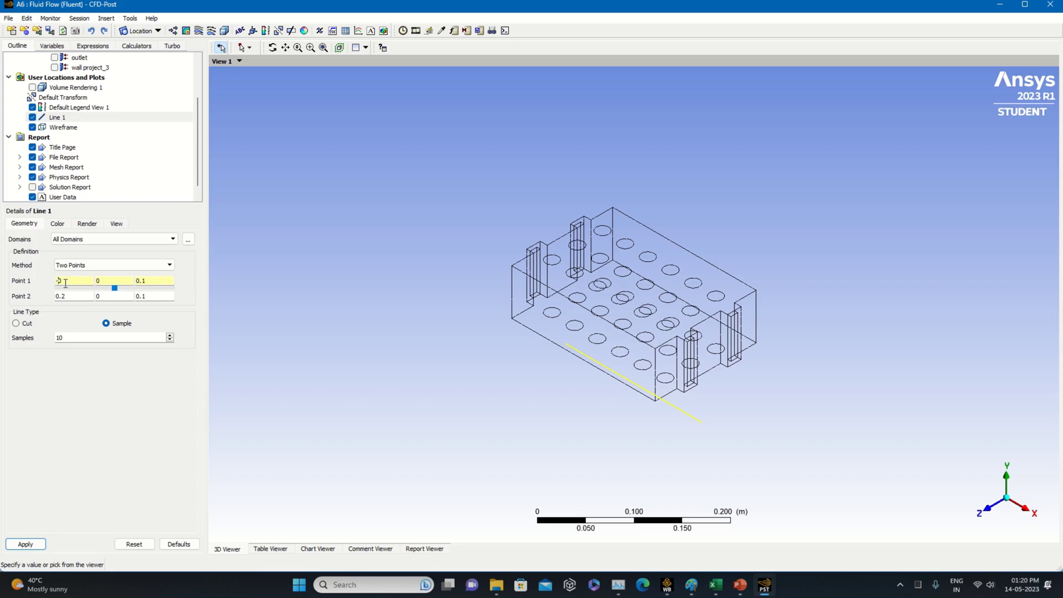
{"action": "type", "text": "5"}
{"action": "left_click", "coordinate": [26, 543]}
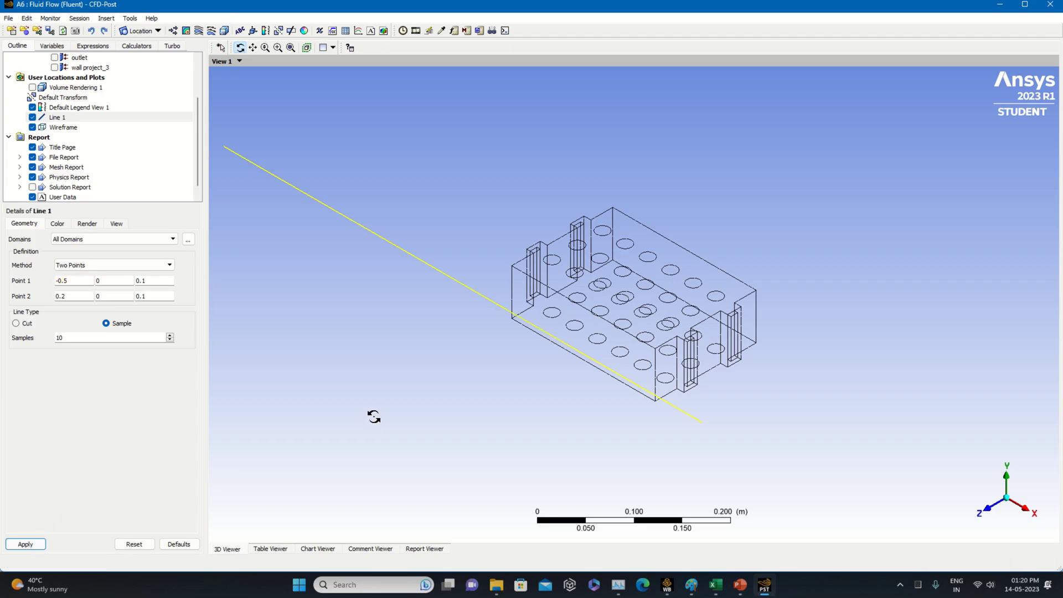
{"action": "scroll", "coordinate": [394, 292], "scroll_direction": "down", "scroll_amount": 3}
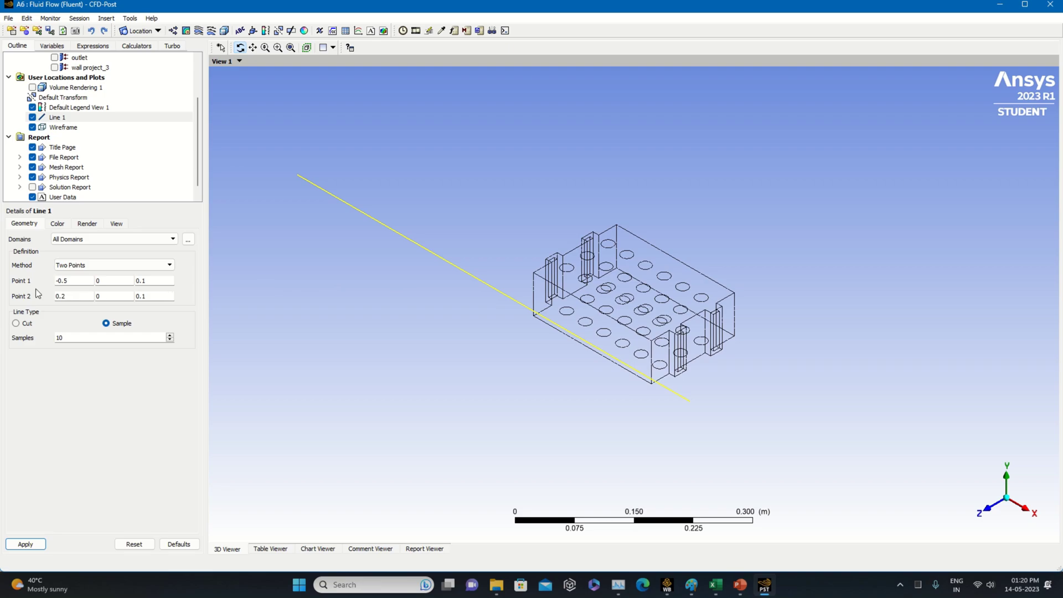
{"action": "left_click", "coordinate": [66, 281]}
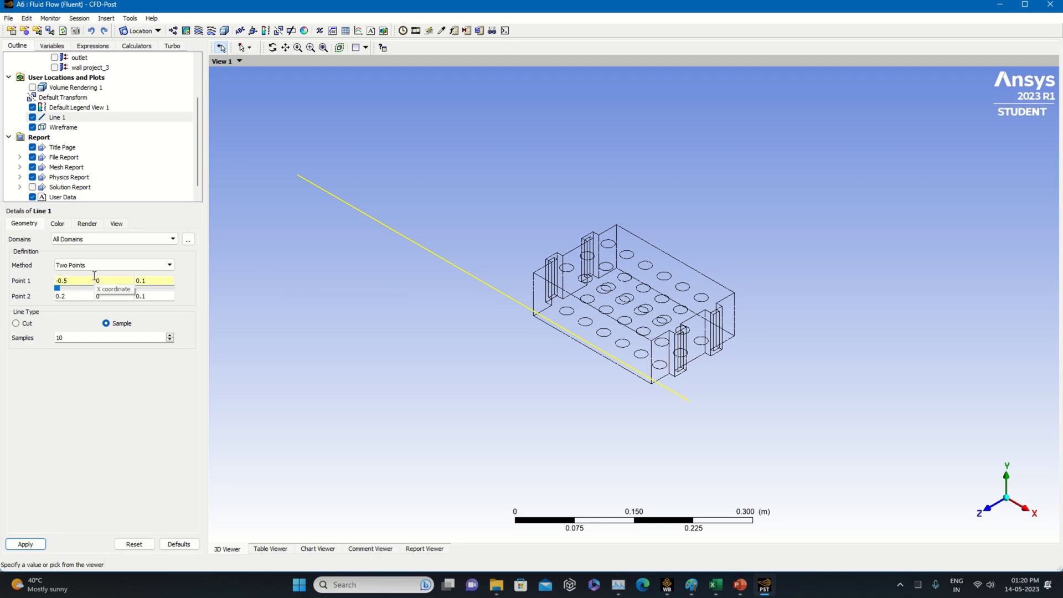
{"action": "left_click", "coordinate": [25, 544]}
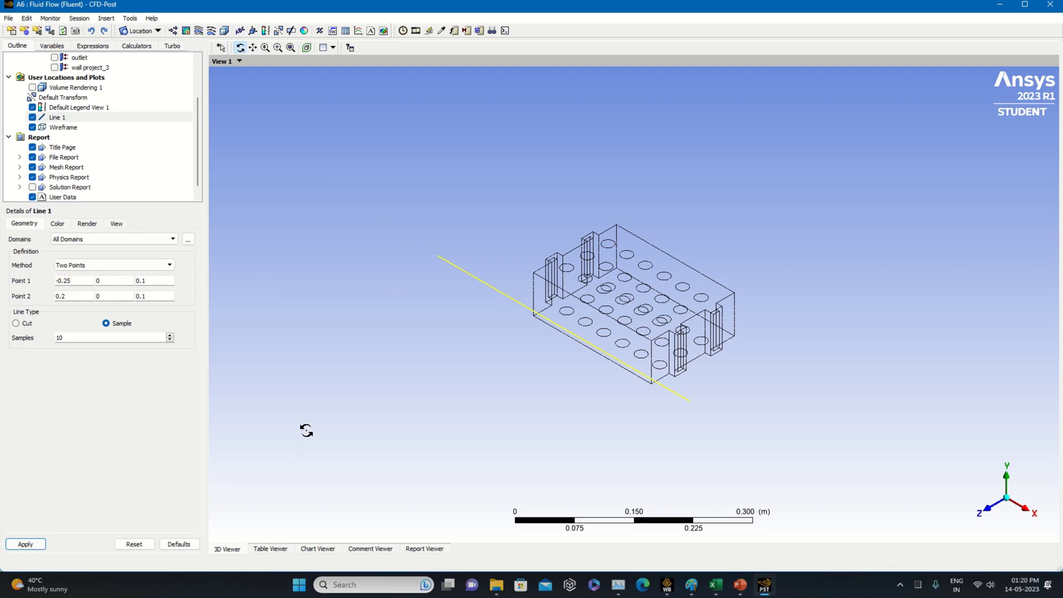
- Refine Point 1 X through -0.15 and -0.1 to settle at -0.09
{"action": "left_click", "coordinate": [67, 281]}
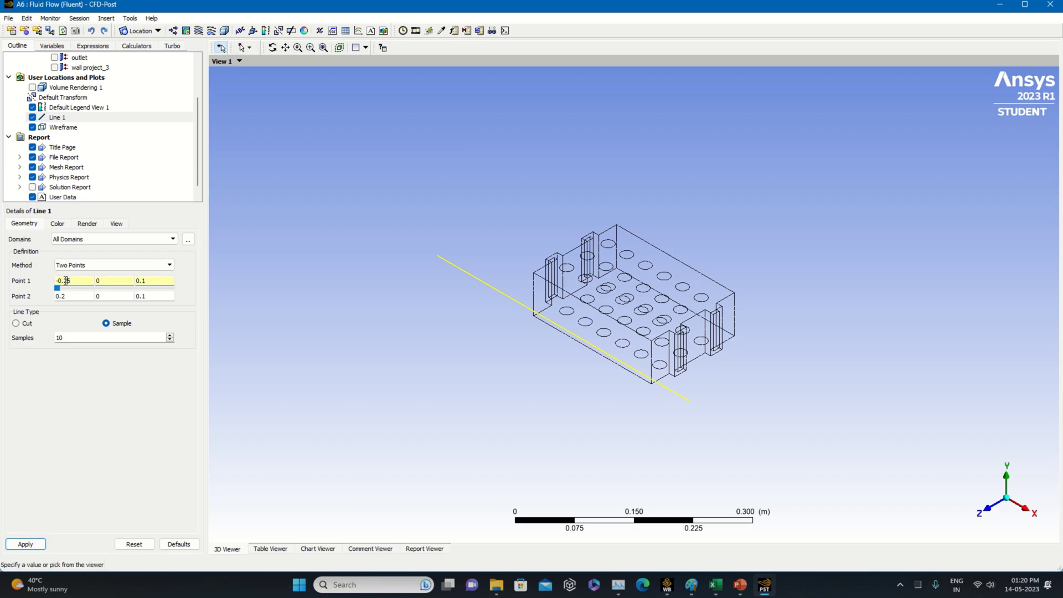
{"action": "left_click", "coordinate": [26, 544]}
{"action": "left_click", "coordinate": [78, 284]}
{"action": "key", "text": "BackSpace"}
{"action": "left_click", "coordinate": [39, 545]}
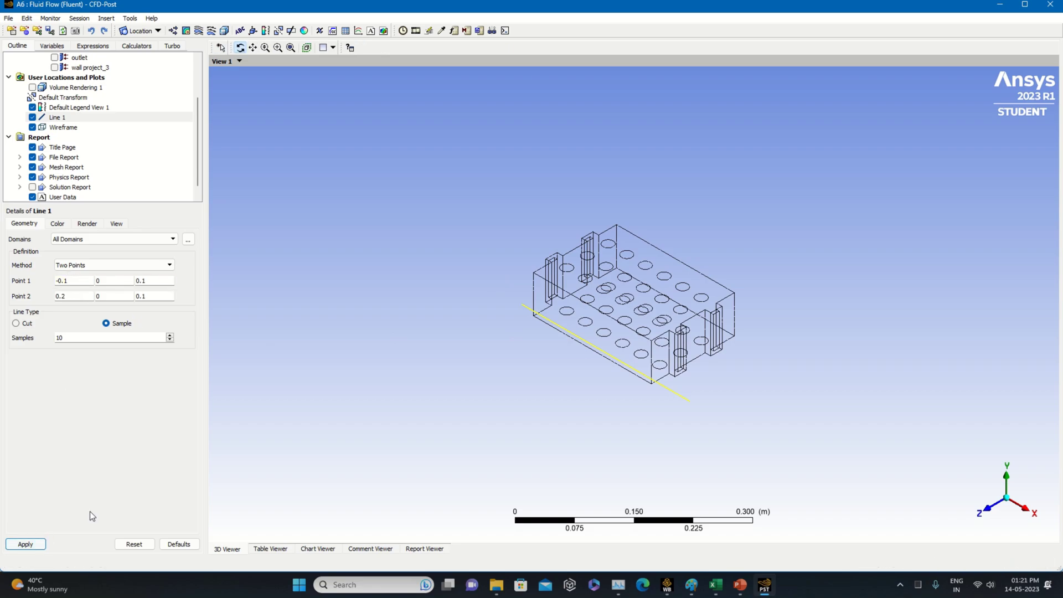
{"action": "left_click", "coordinate": [77, 280]}
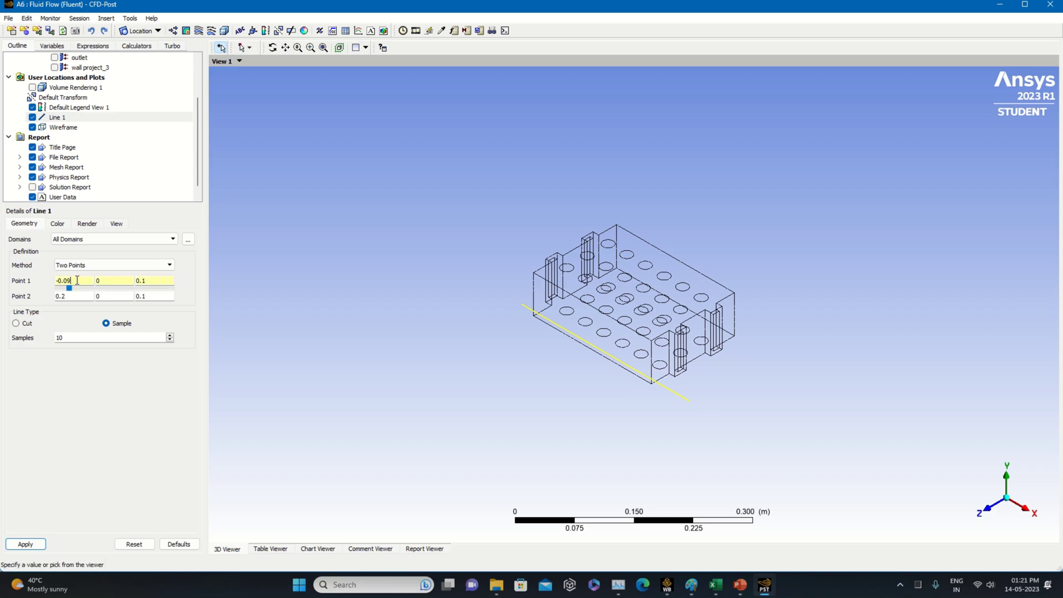
{"action": "left_click", "coordinate": [20, 547]}
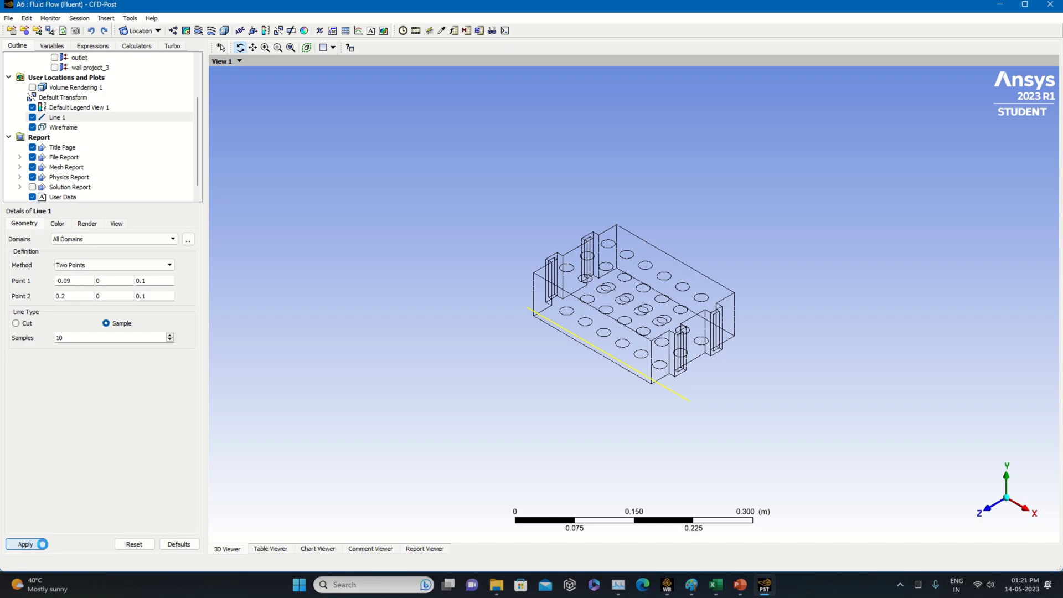
- Adjust Point 2 X from 0.15 to 0.12, settling at 0.13
{"action": "left_click", "coordinate": [72, 297]}
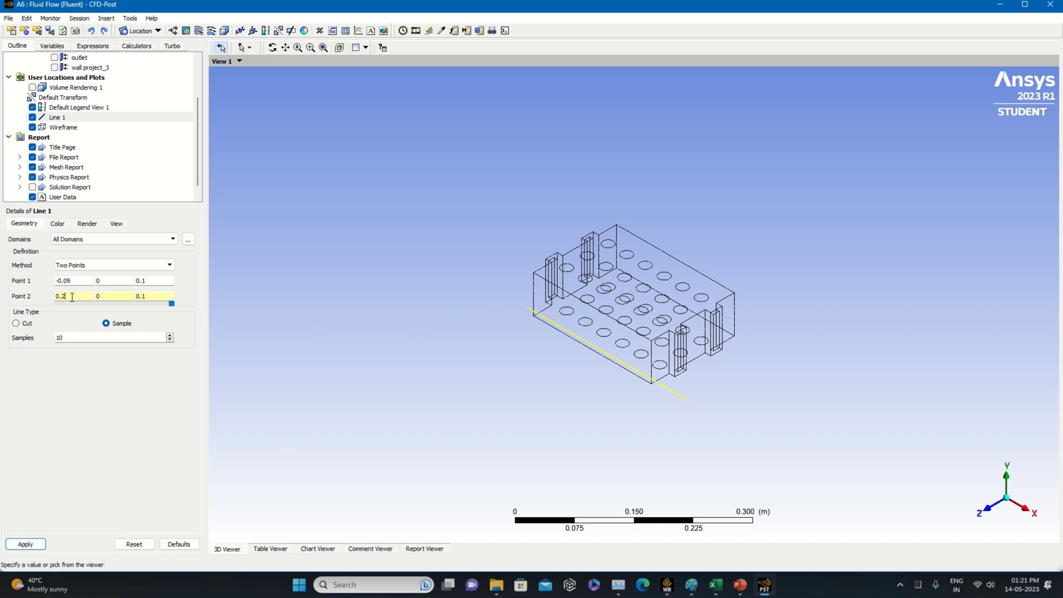
{"action": "type", "text": "0.15"}
{"action": "left_click", "coordinate": [32, 545]}
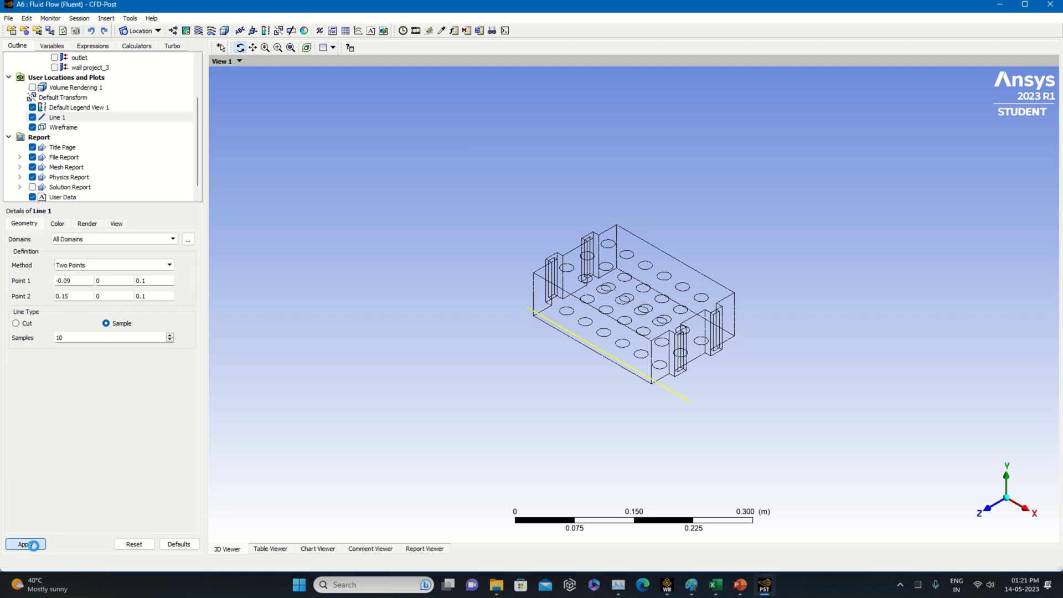
{"action": "left_click", "coordinate": [79, 299]}
{"action": "key", "text": "BackSpace"}
{"action": "type", "text": "2"}
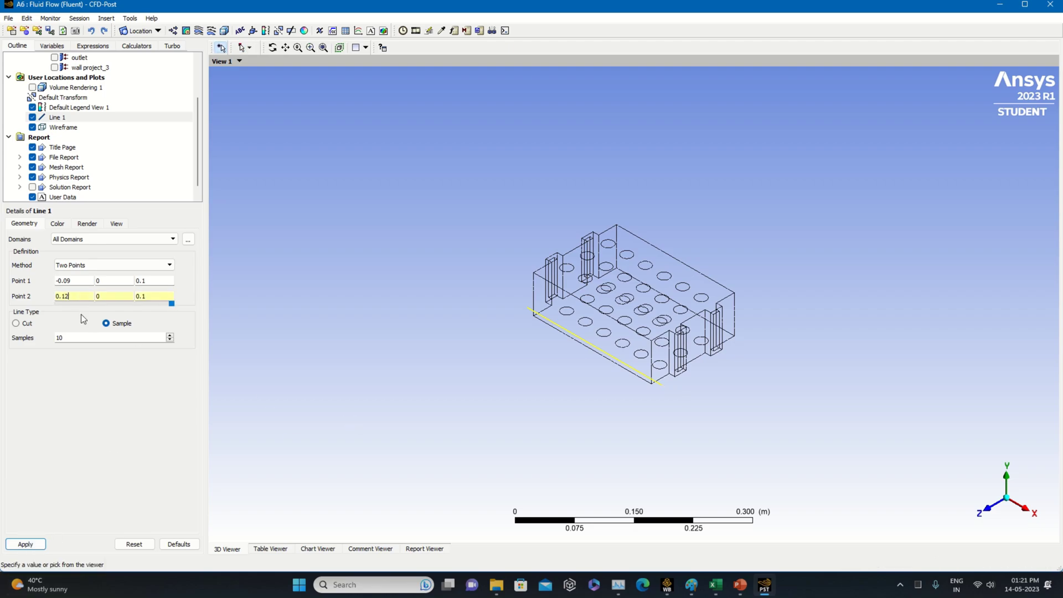
{"action": "left_click", "coordinate": [26, 544]}
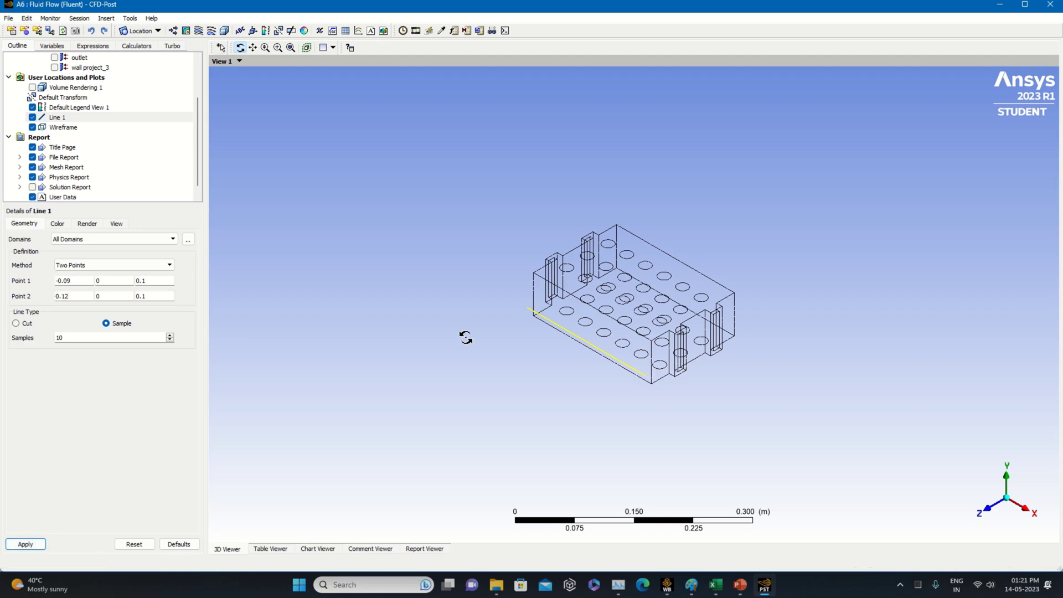
{"action": "left_click", "coordinate": [79, 293]}
{"action": "key", "text": "BackSpace"}
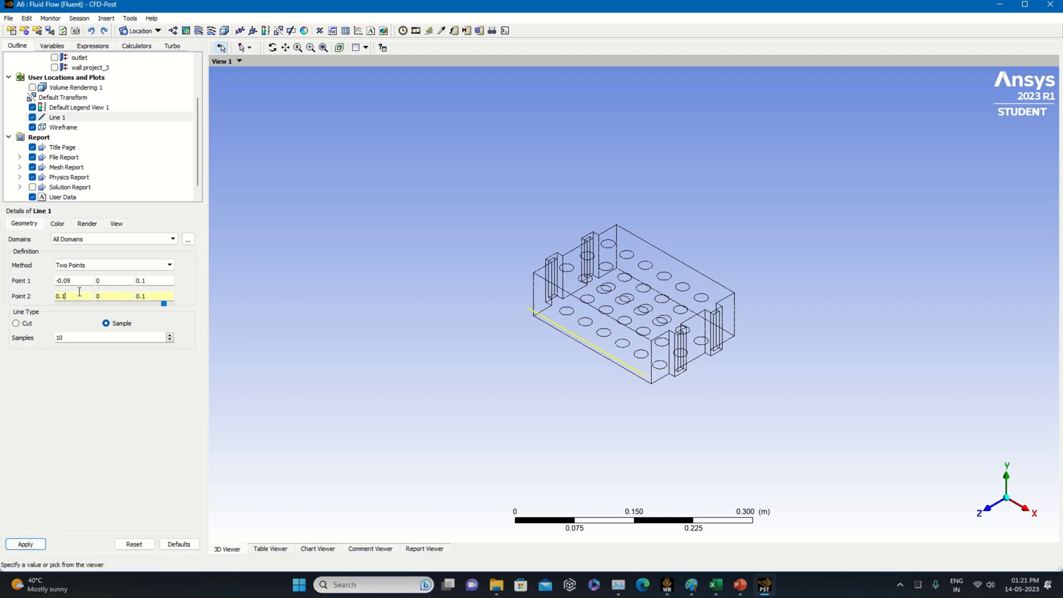
{"action": "left_click", "coordinate": [25, 544]}
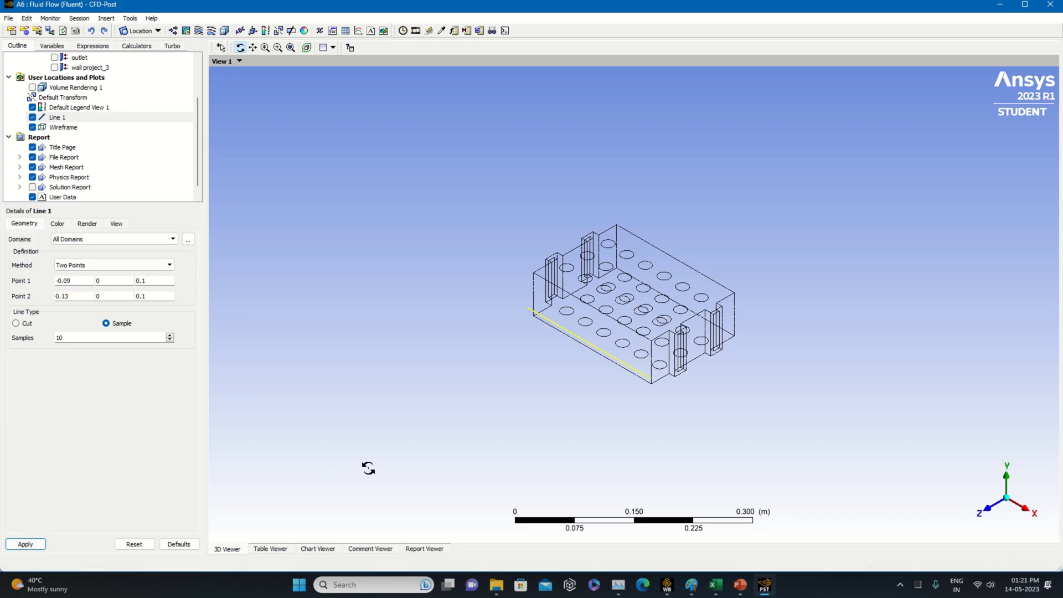
- Check the line's placement from front, top and isometric views of the pack
{"action": "left_click", "coordinate": [989, 508]}
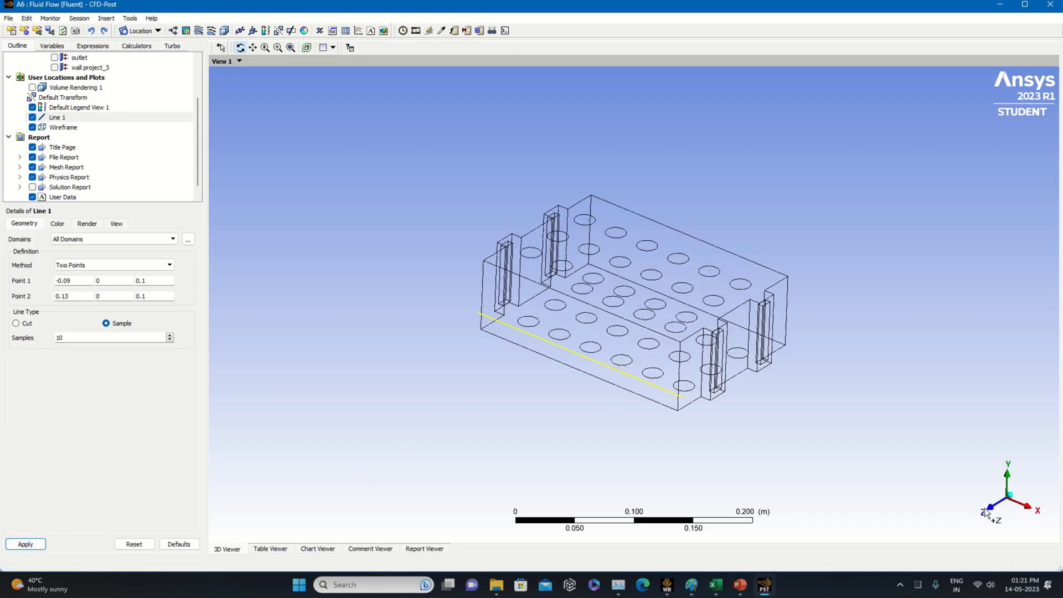
{"action": "left_click", "coordinate": [1005, 470]}
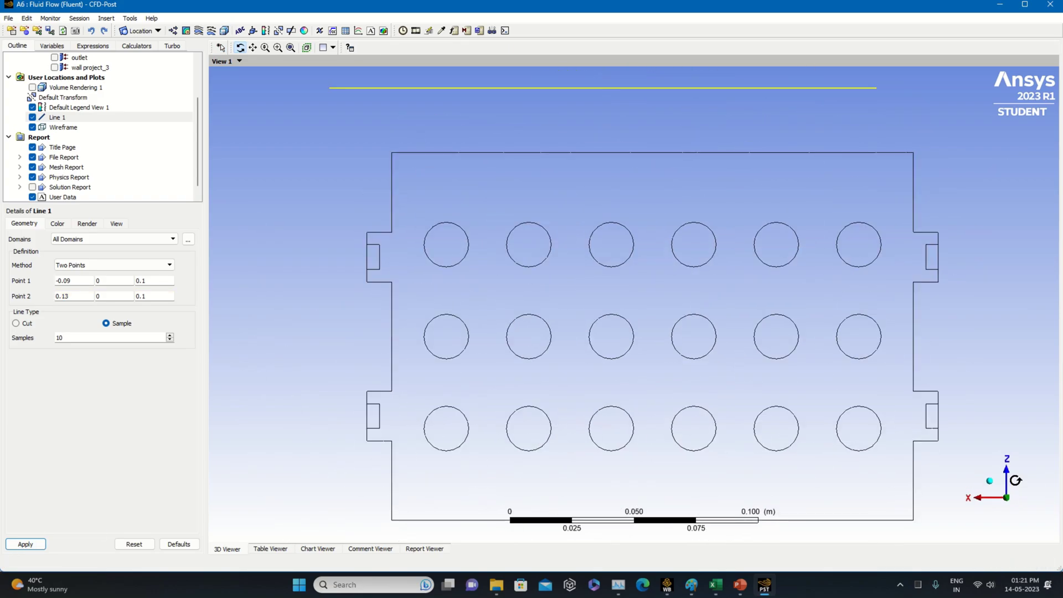
{"action": "left_click", "coordinate": [1003, 494]}
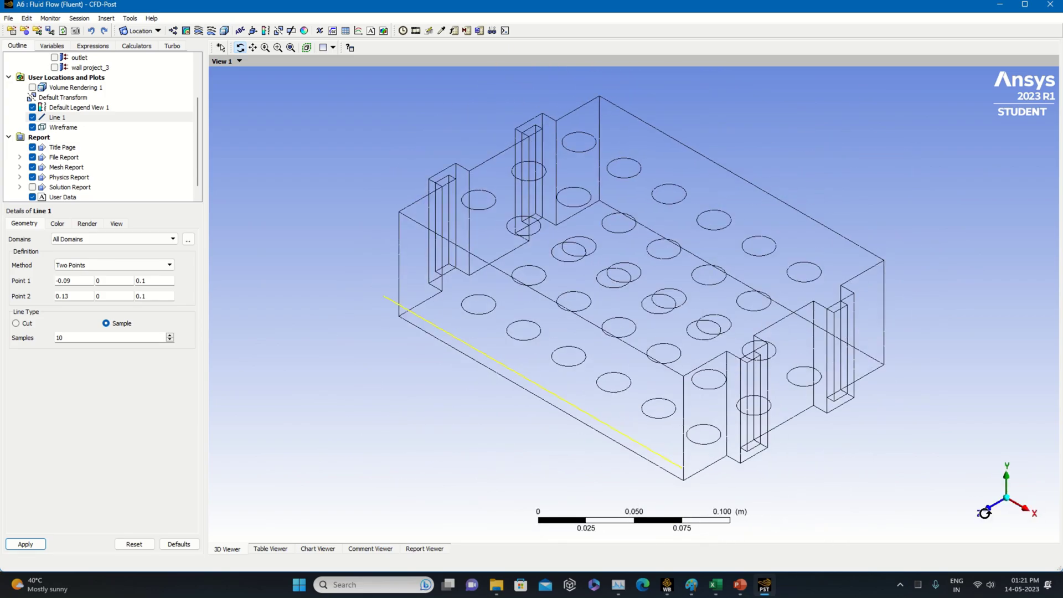
{"action": "left_click", "coordinate": [986, 512]}
{"action": "left_click", "coordinate": [1012, 532]}
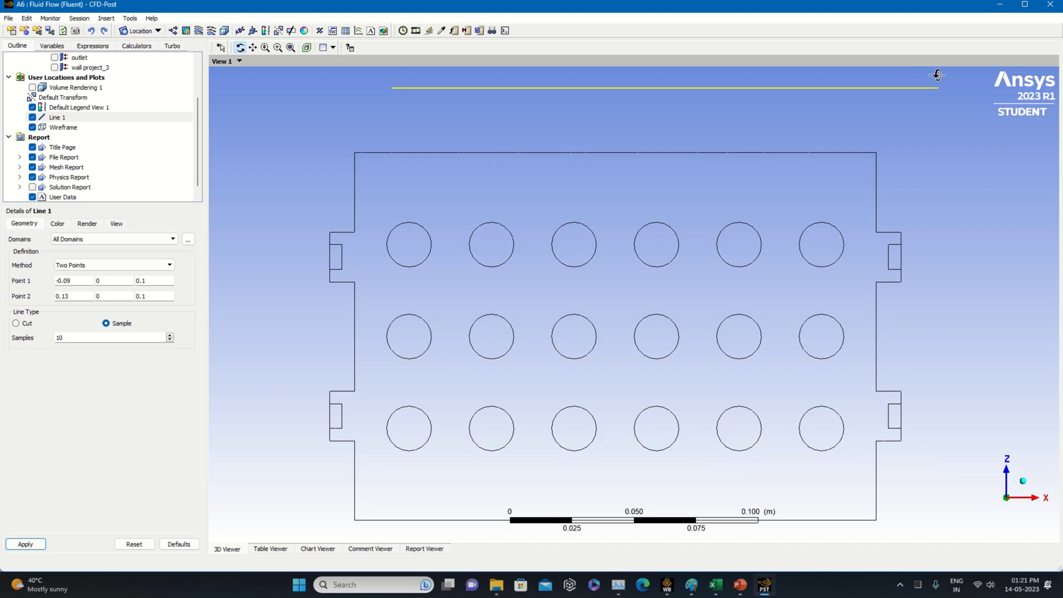
- Set the Z coordinate of both Line 1 points to 0.05
{"action": "left_click", "coordinate": [149, 283]}
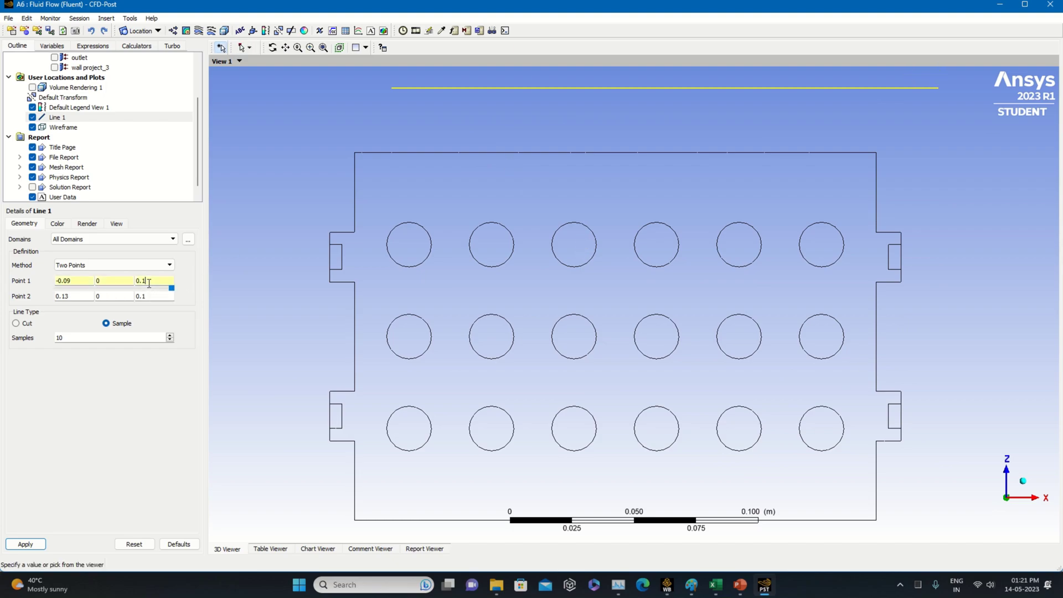
{"action": "key", "text": "BackSpace"}
{"action": "type", "text": "05"}
{"action": "left_click", "coordinate": [147, 297]}
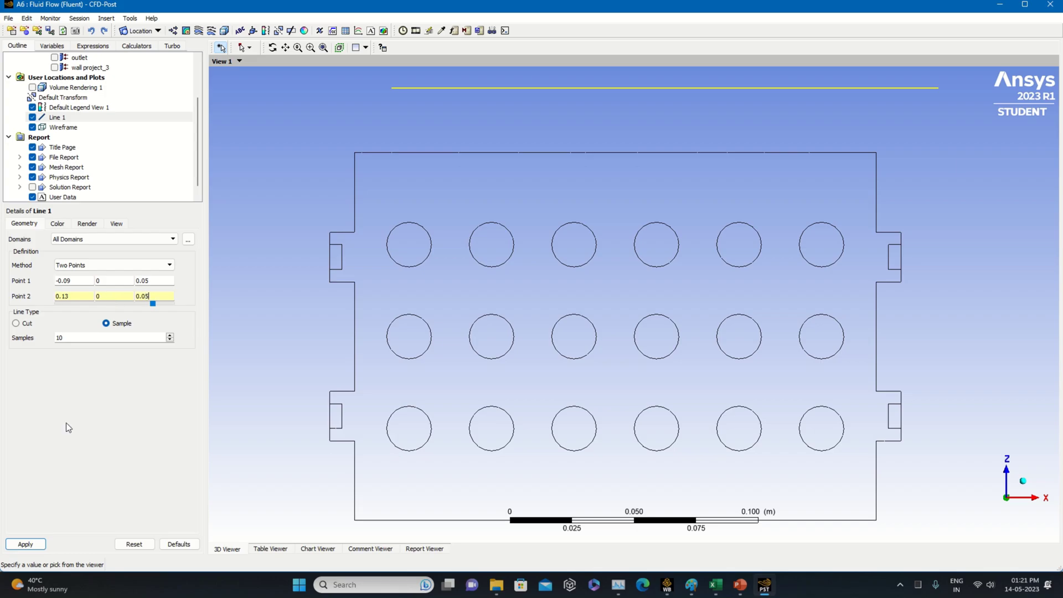
{"action": "left_click", "coordinate": [23, 543]}
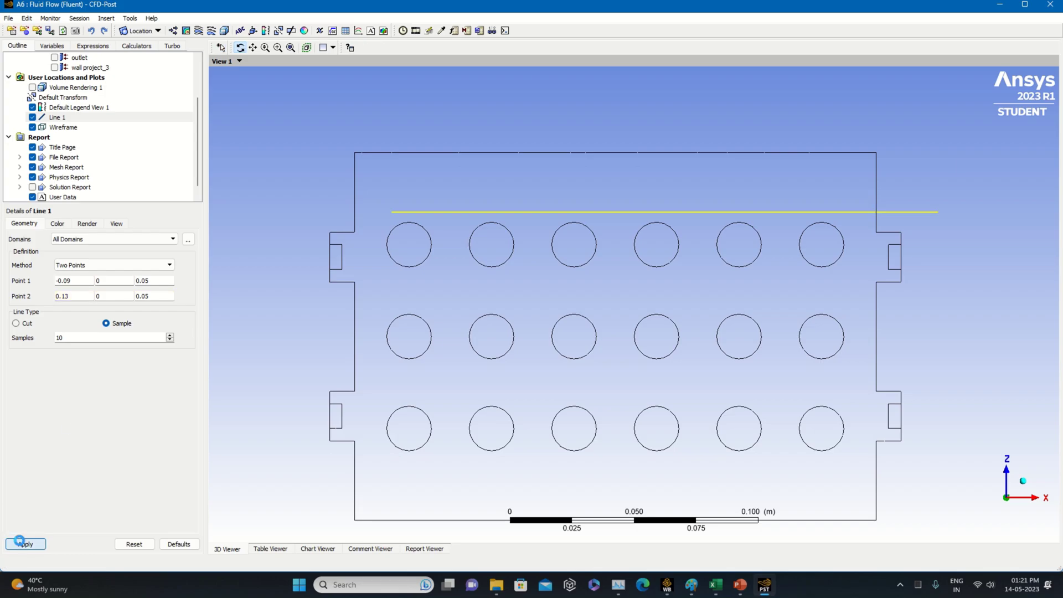
- Shorten Line 1's Point 2 X through 0.12 and 0.11 to 0.1
{"action": "left_click", "coordinate": [72, 280]}
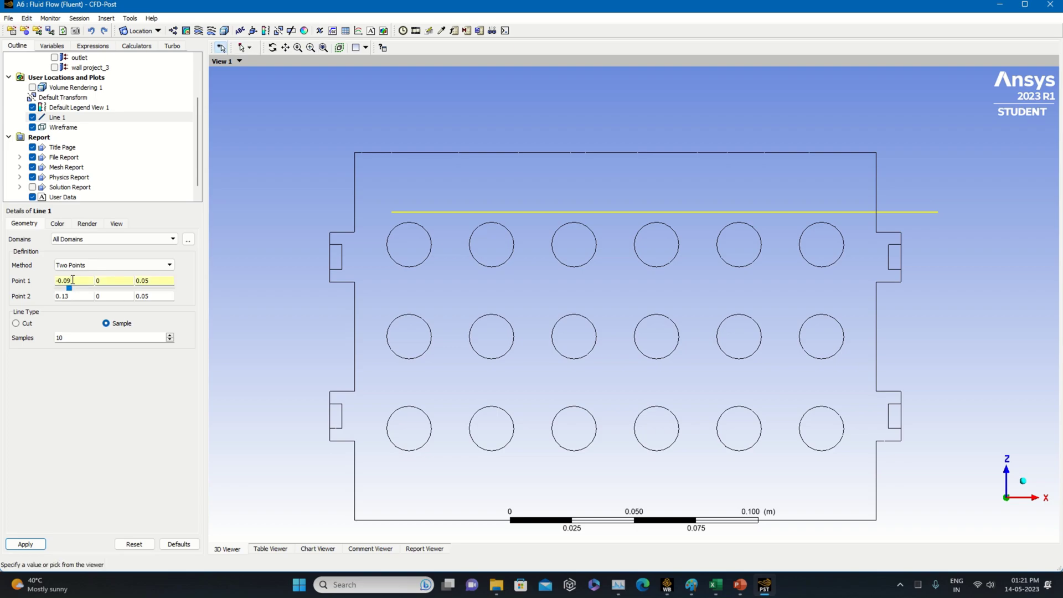
{"action": "left_click", "coordinate": [76, 295]}
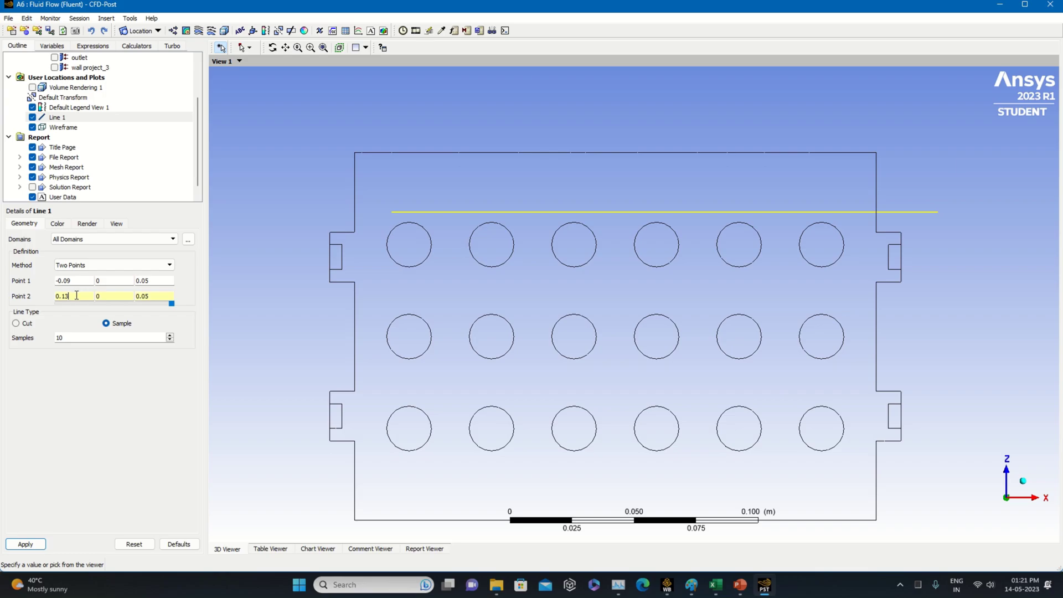
{"action": "key", "text": "BackSpace"}
{"action": "type", "text": "2"}
{"action": "left_click", "coordinate": [29, 545]}
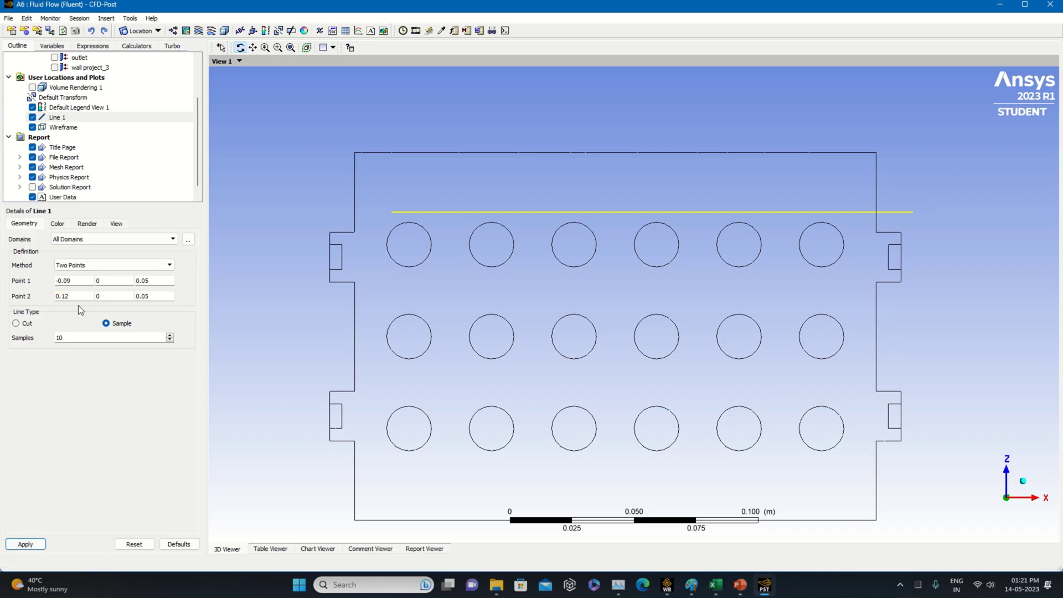
{"action": "left_click", "coordinate": [82, 296]}
{"action": "key", "text": "BackSpace"}
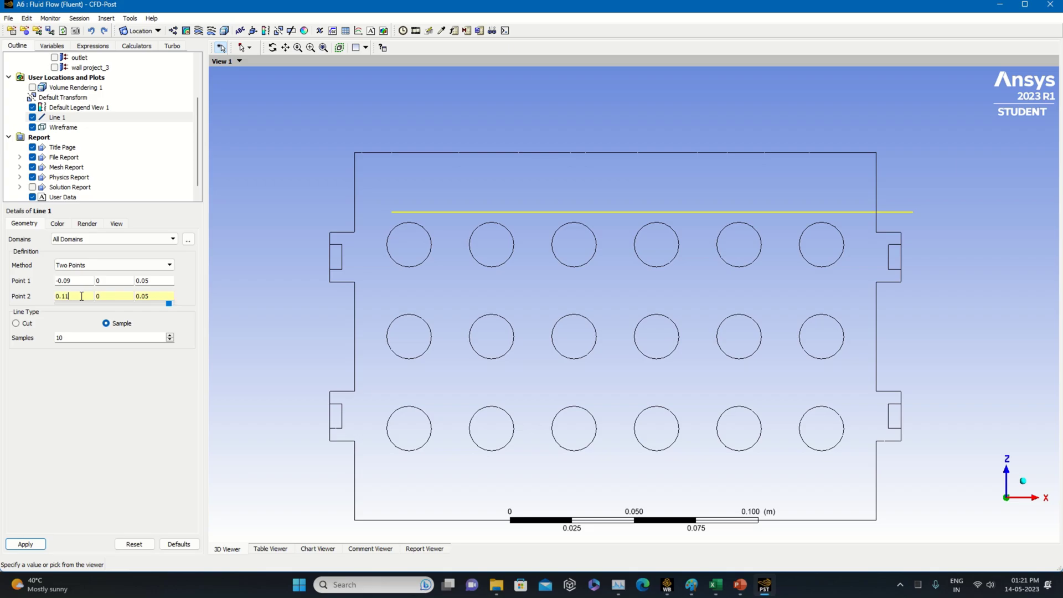
{"action": "type", "text": "1"}
{"action": "left_click", "coordinate": [26, 544]}
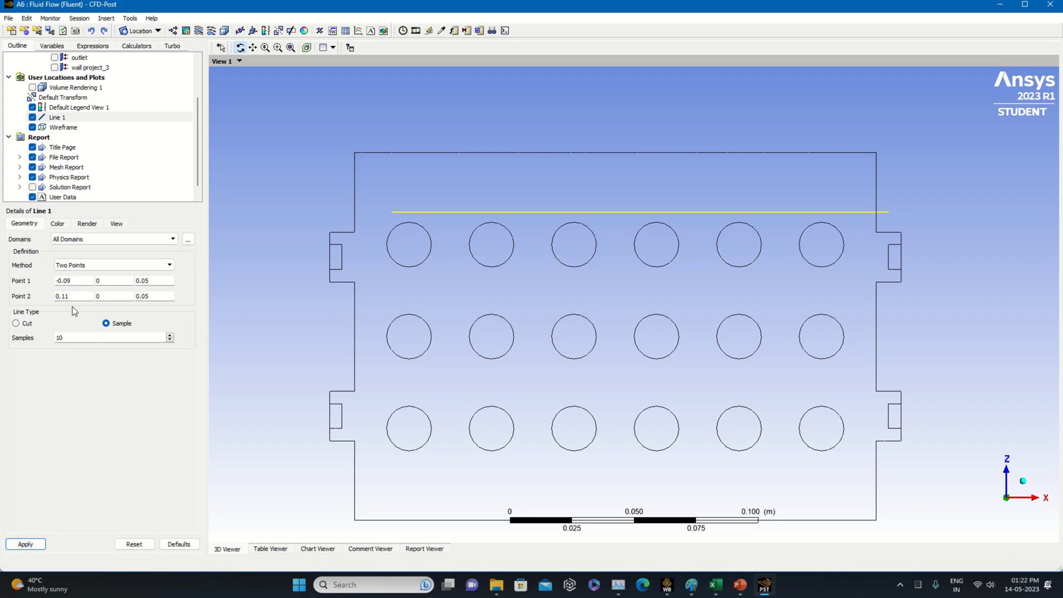
{"action": "left_click", "coordinate": [75, 298]}
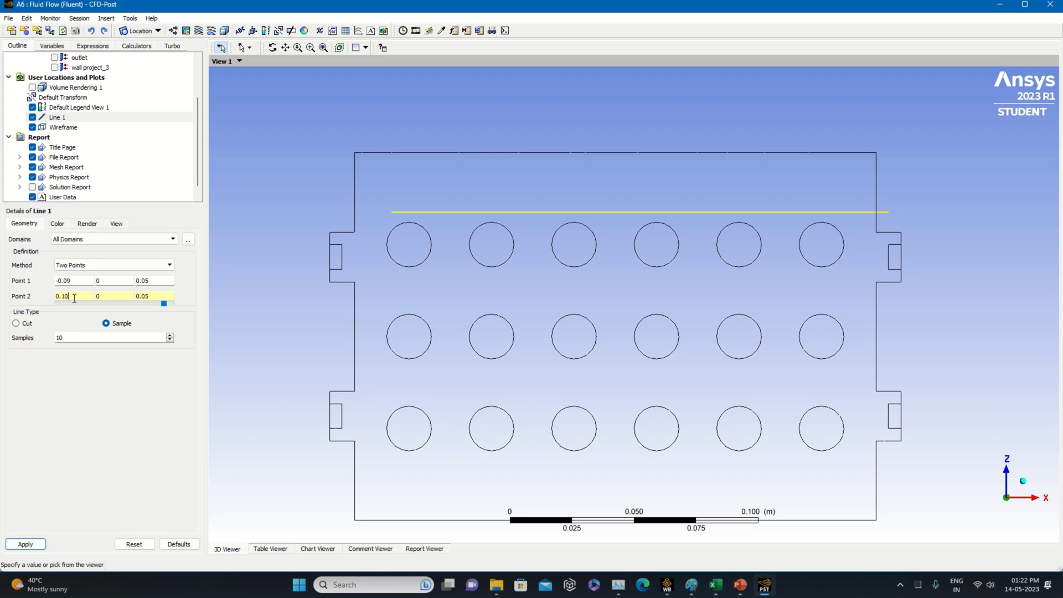
{"action": "left_click", "coordinate": [26, 544]}
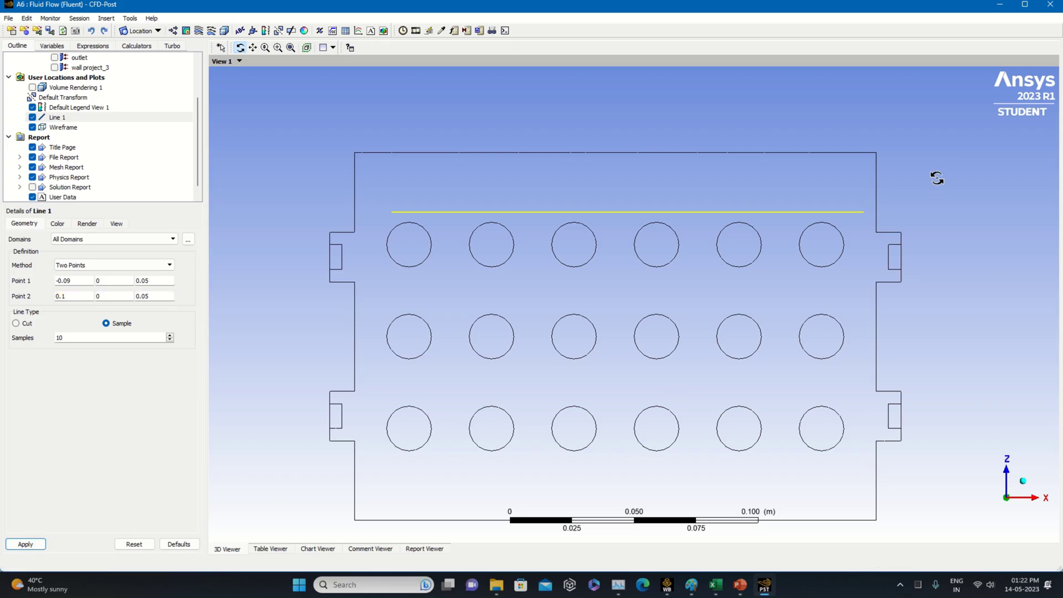
- Set Line 1's Point 1 X to -0.1
{"action": "left_click", "coordinate": [72, 297]}
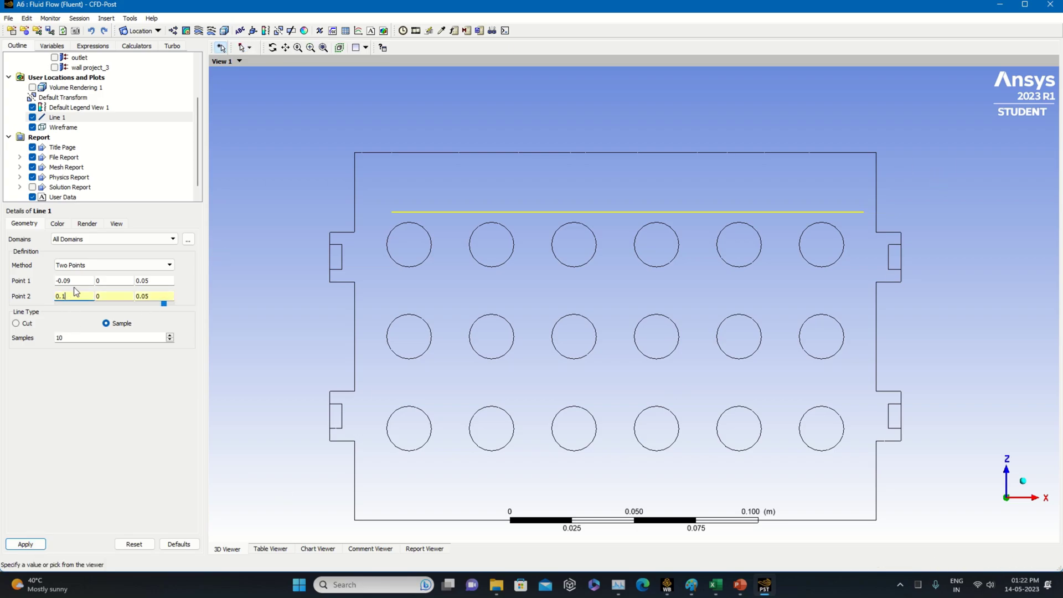
{"action": "left_click", "coordinate": [74, 282]}
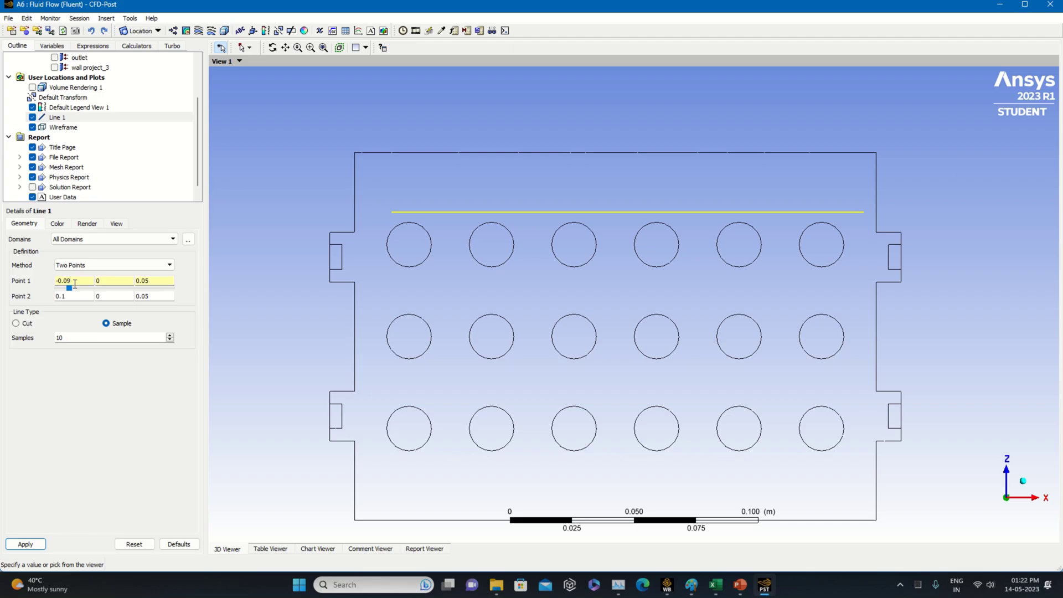
{"action": "key", "text": "BackSpace"}
{"action": "type", "text": "1"}
{"action": "left_click", "coordinate": [25, 545]}
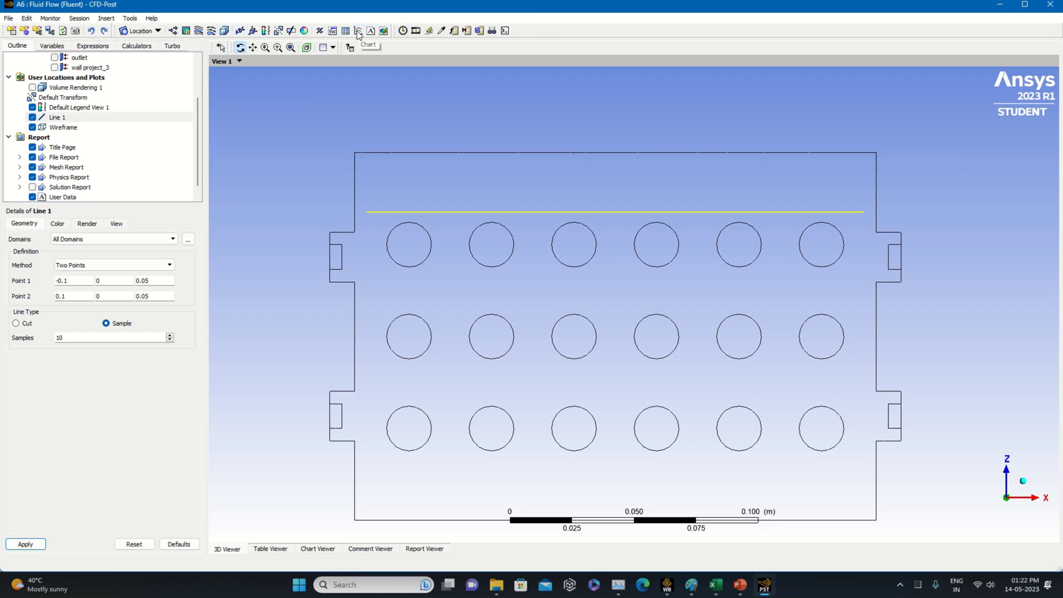
- Insert Chart 1 and use Line 1 as its data series location
{"action": "left_click", "coordinate": [358, 32]}
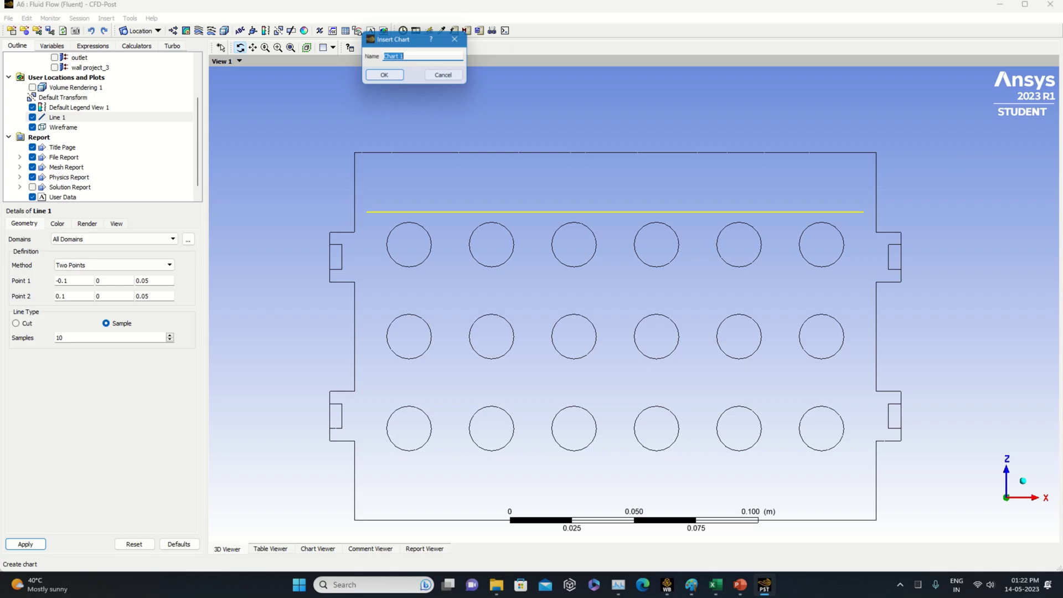
{"action": "left_click", "coordinate": [382, 77]}
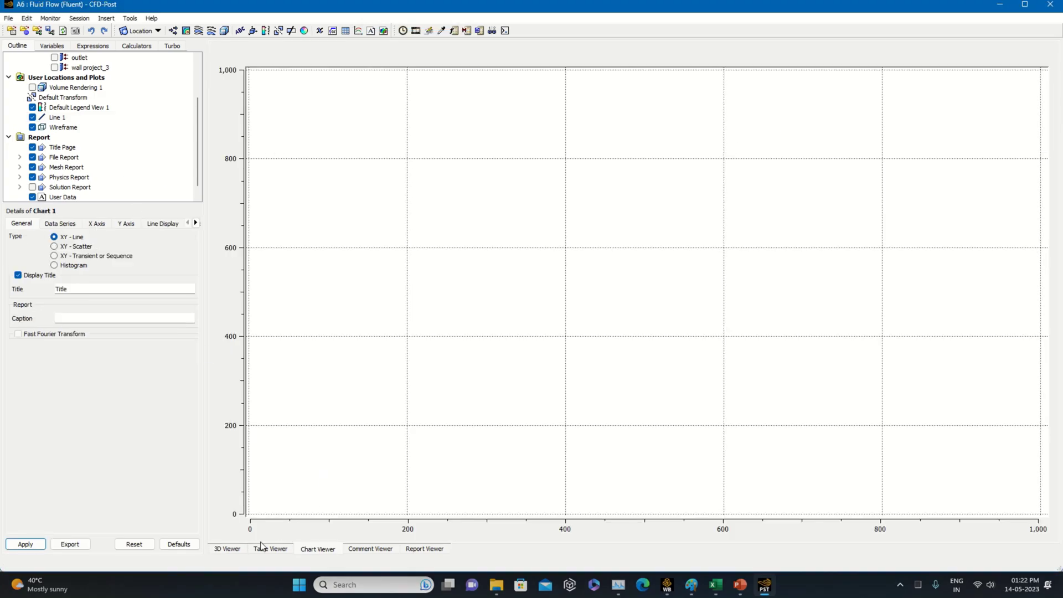
{"action": "left_click", "coordinate": [233, 550]}
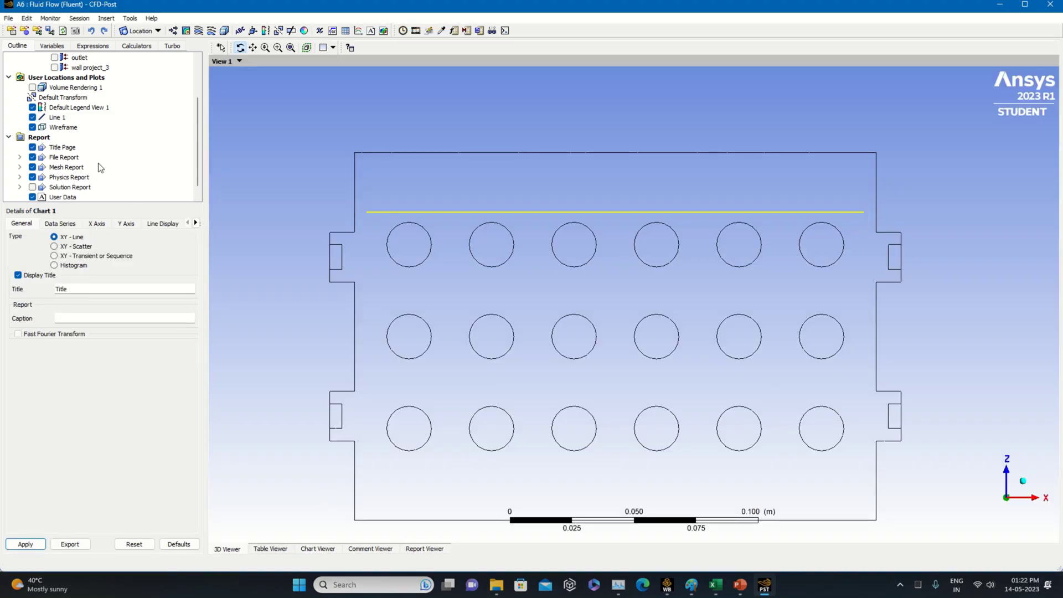
{"action": "left_click", "coordinate": [62, 228]}
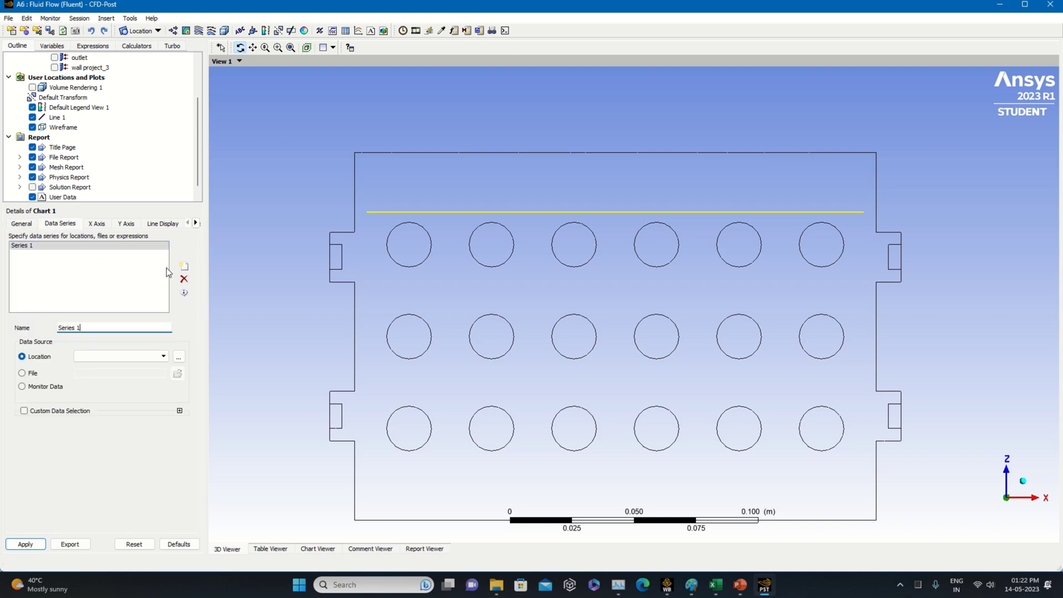
{"action": "left_click", "coordinate": [110, 356]}
{"action": "left_click", "coordinate": [111, 374]}
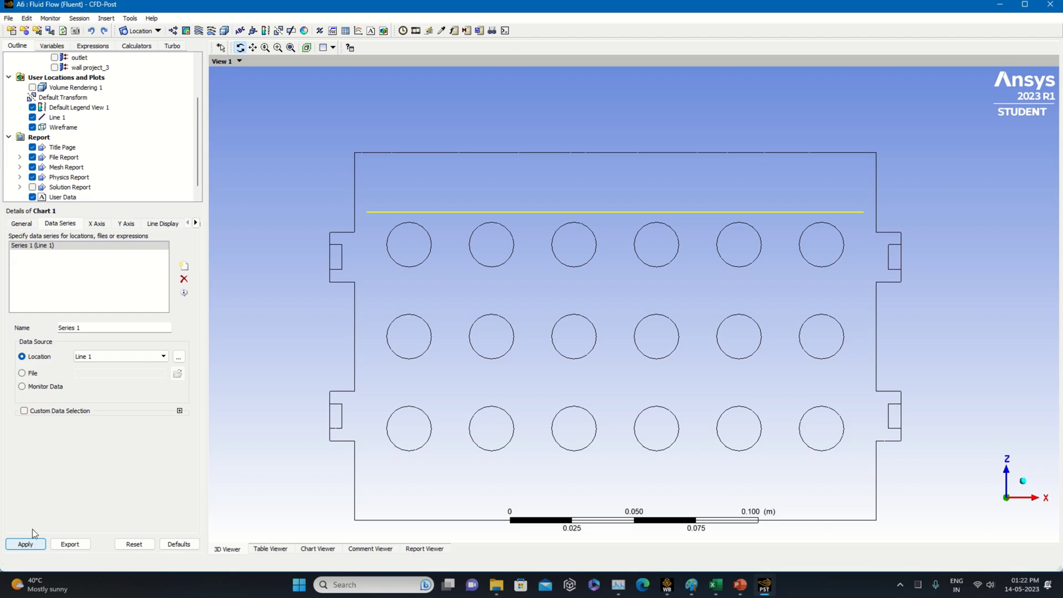
- Plot Temperature on the chart's Y axis and apply the settings
{"action": "left_click", "coordinate": [97, 223]}
{"action": "left_click", "coordinate": [118, 224]}
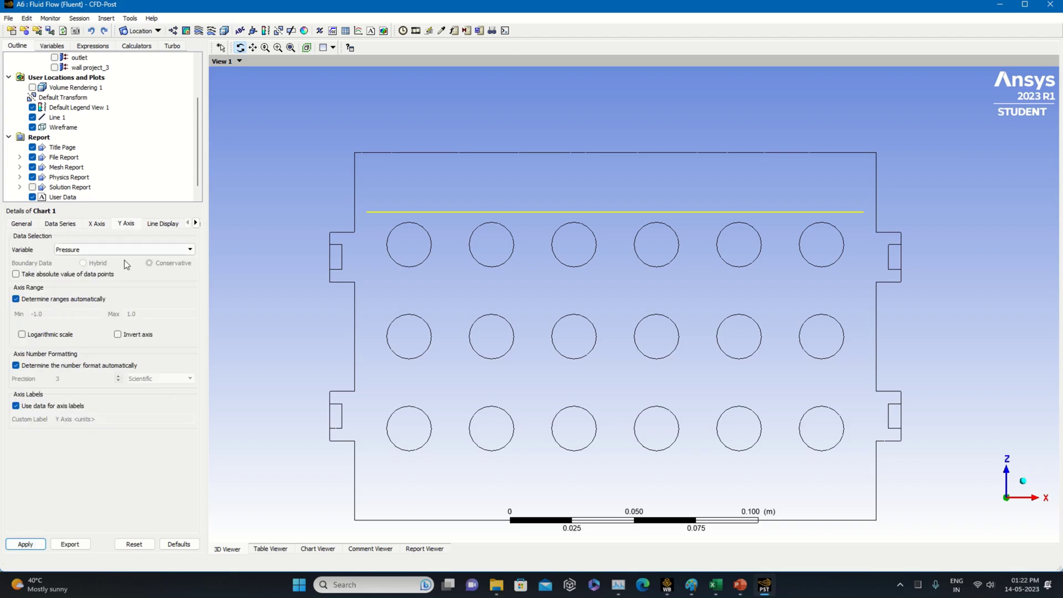
{"action": "left_click", "coordinate": [127, 250]}
{"action": "left_click", "coordinate": [113, 303]}
{"action": "left_click", "coordinate": [25, 545]}
- Review the roughly 301–306 K temperature chart, then switch to the empty Table Viewer
{"action": "left_click", "coordinate": [316, 549]}
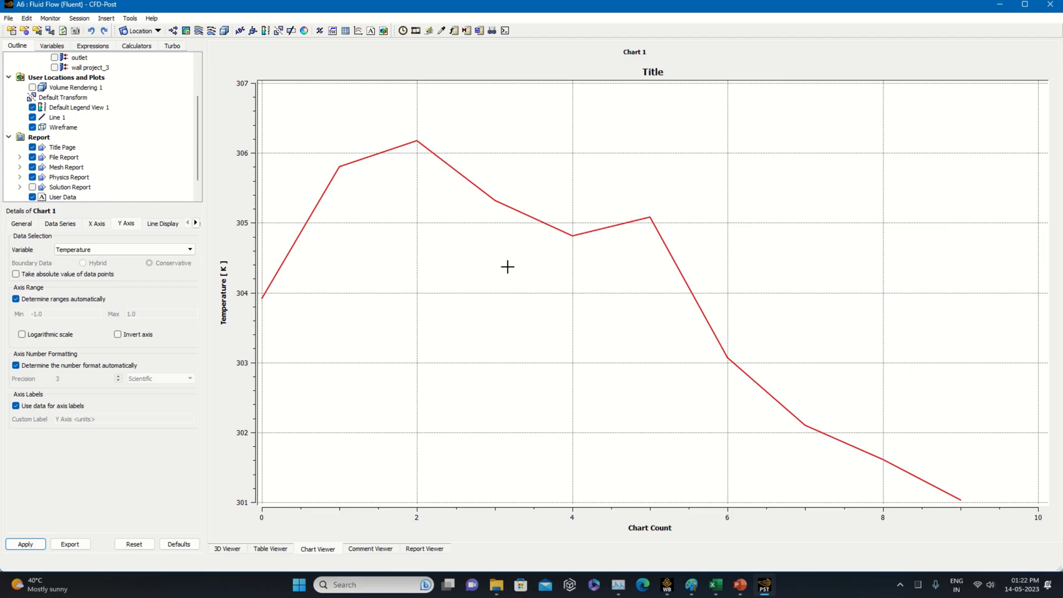
{"action": "left_click", "coordinate": [232, 548]}
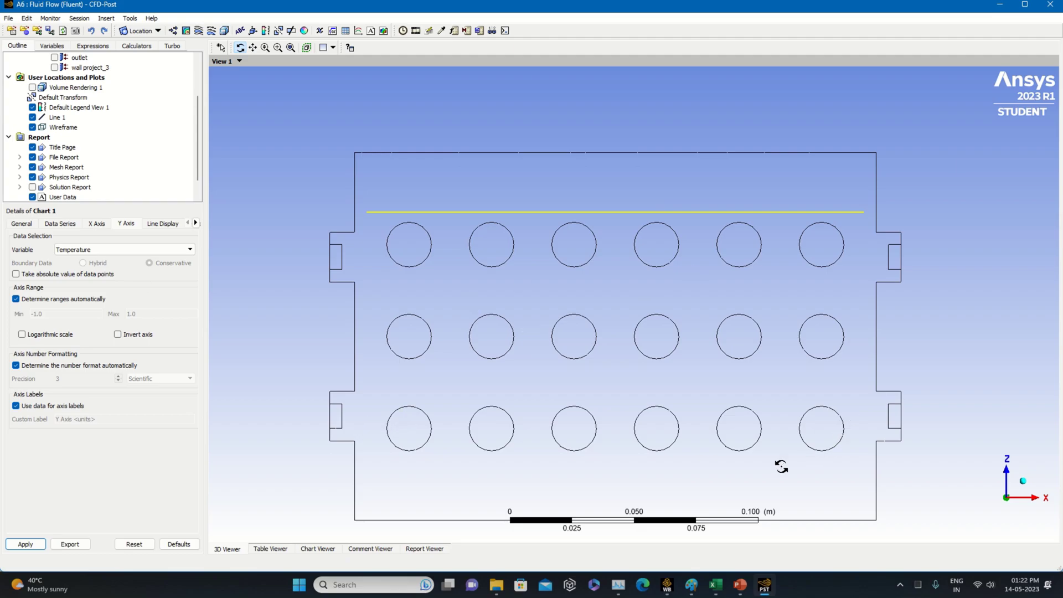
{"action": "left_click", "coordinate": [287, 550]}
{"action": "left_click", "coordinate": [299, 549]}
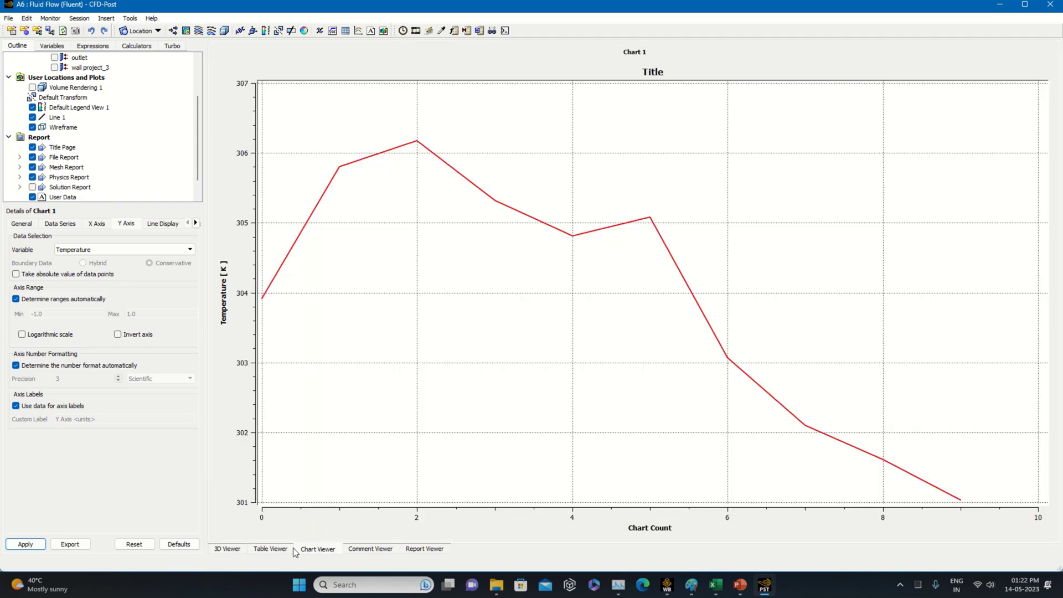
{"action": "left_click", "coordinate": [235, 547]}
{"action": "left_click", "coordinate": [266, 550]}
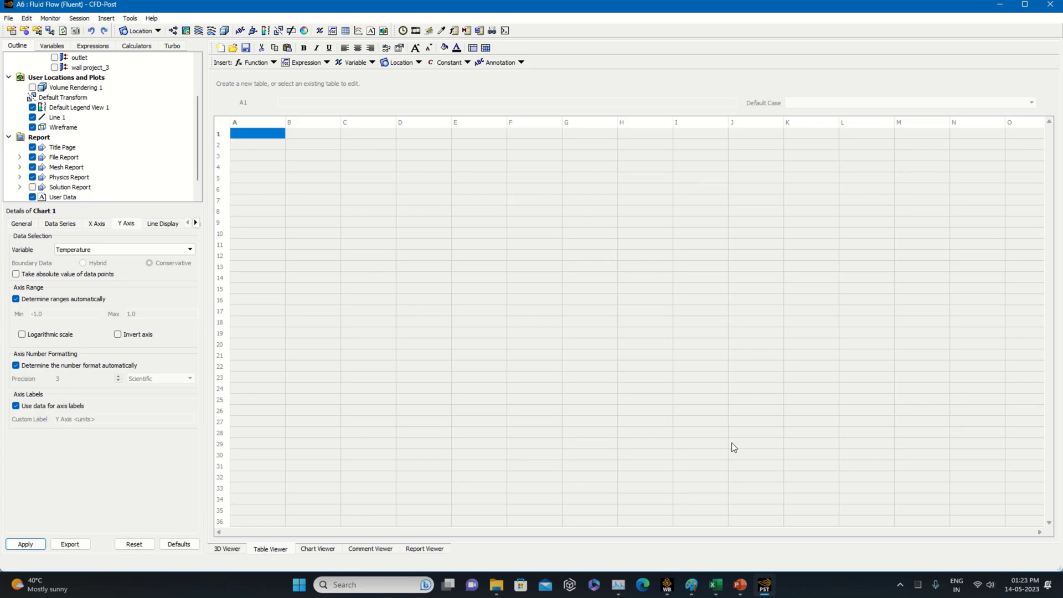
- Save the project with File > Save Project, check Workbench, and return to CFD-Post
{"action": "left_click", "coordinate": [8, 19]}
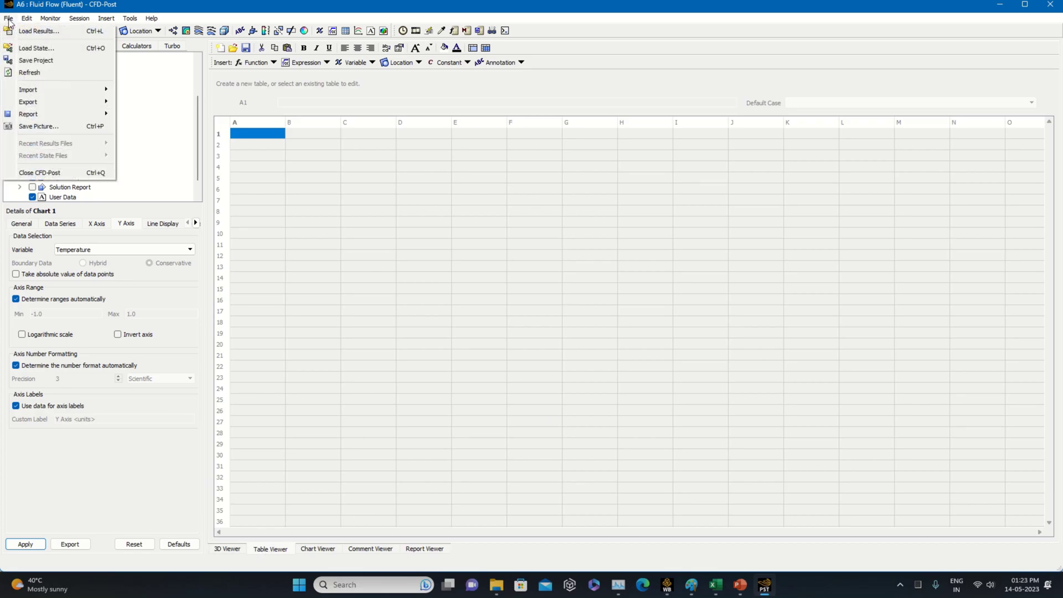
{"action": "left_click", "coordinate": [40, 60]}
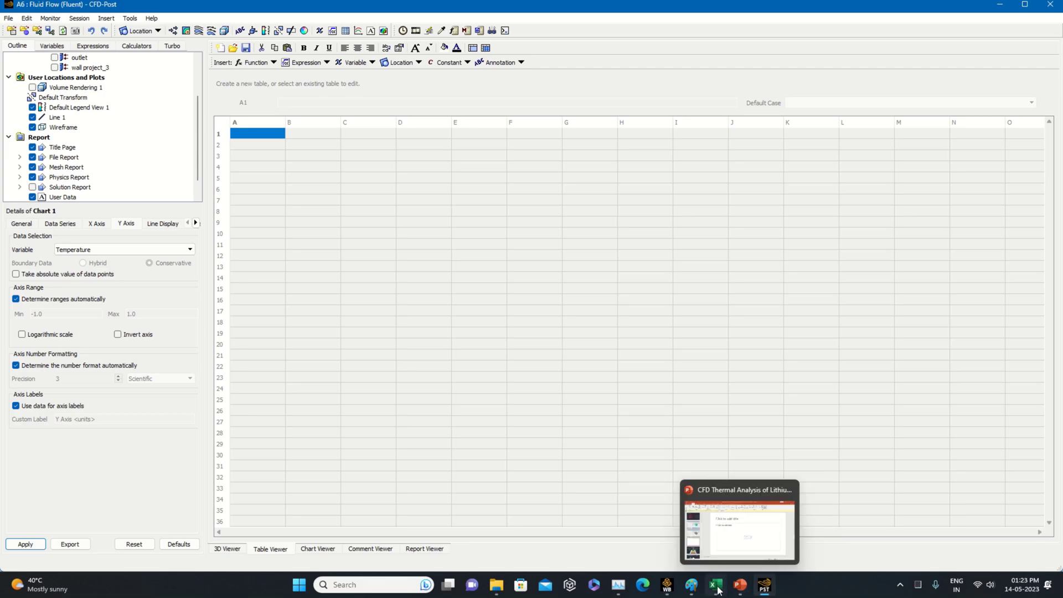
{"action": "left_click", "coordinate": [666, 586]}
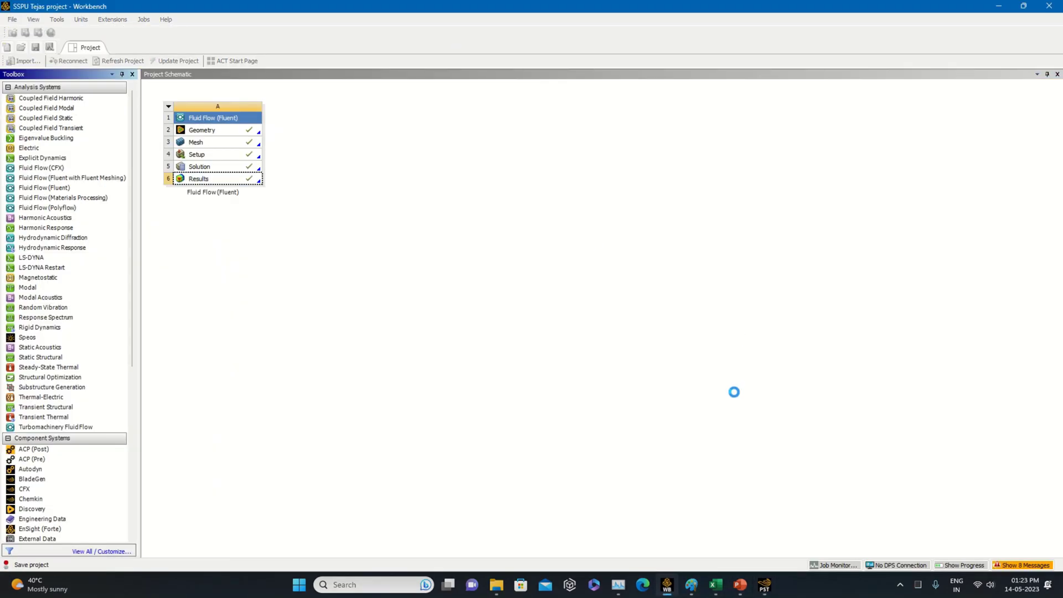
{"action": "left_click", "coordinate": [765, 584]}
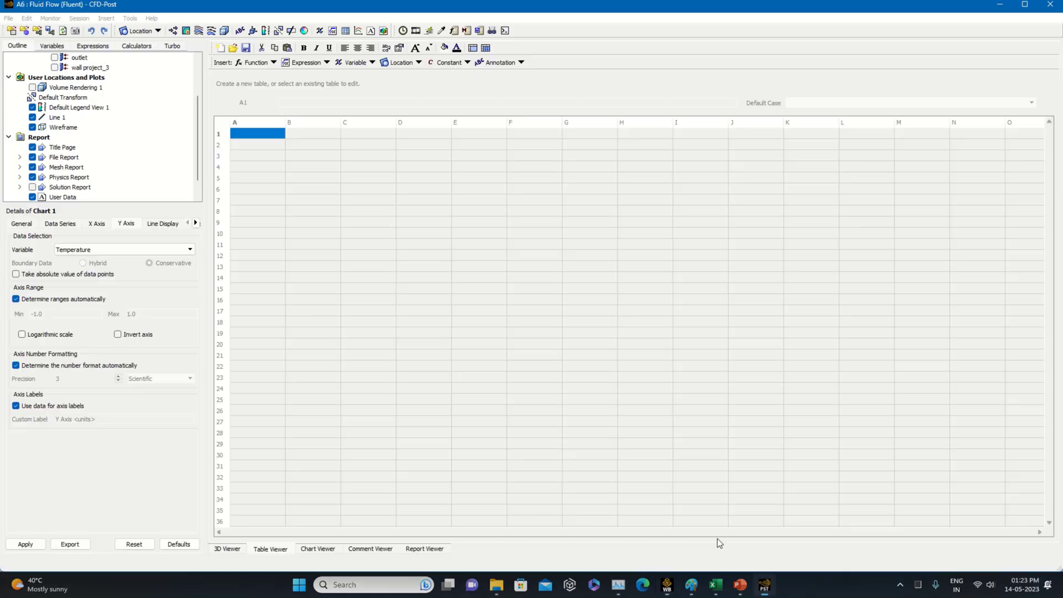